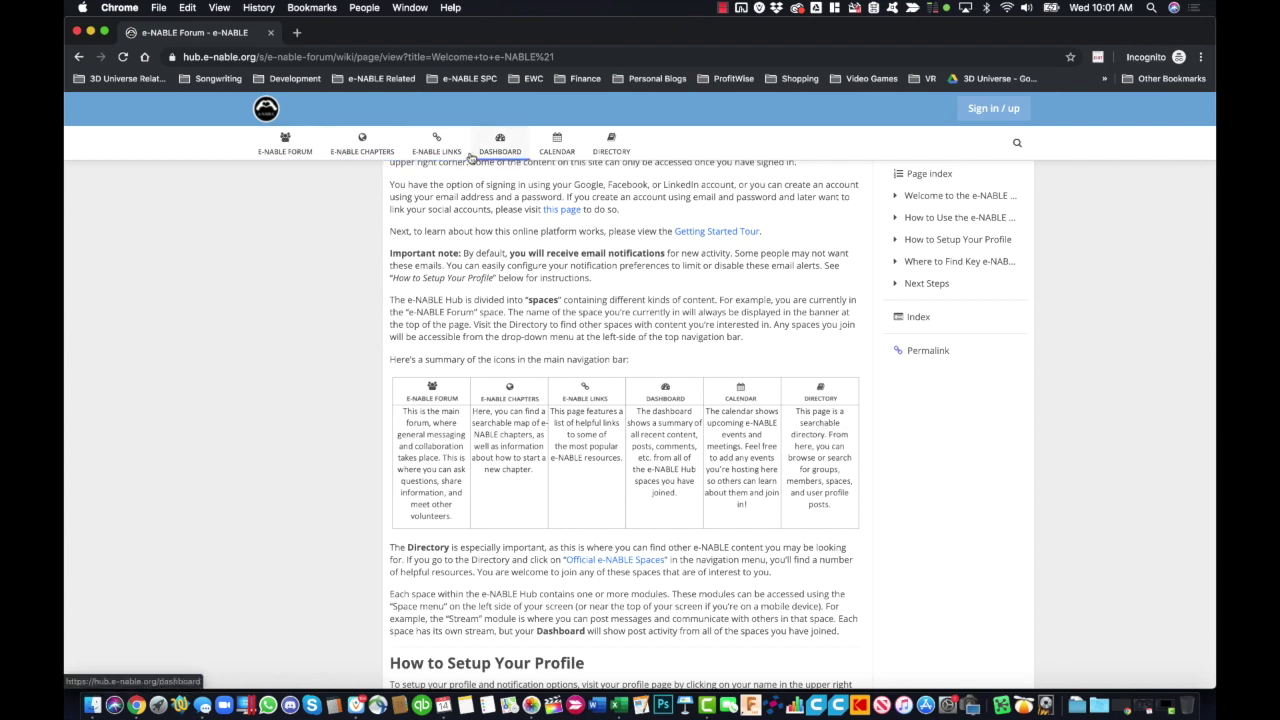
Read through the Welcome to e-NABLE wiki page, covering hub usage, profile setup, key resources and next steps
scroll(692, 541, "down", 5)
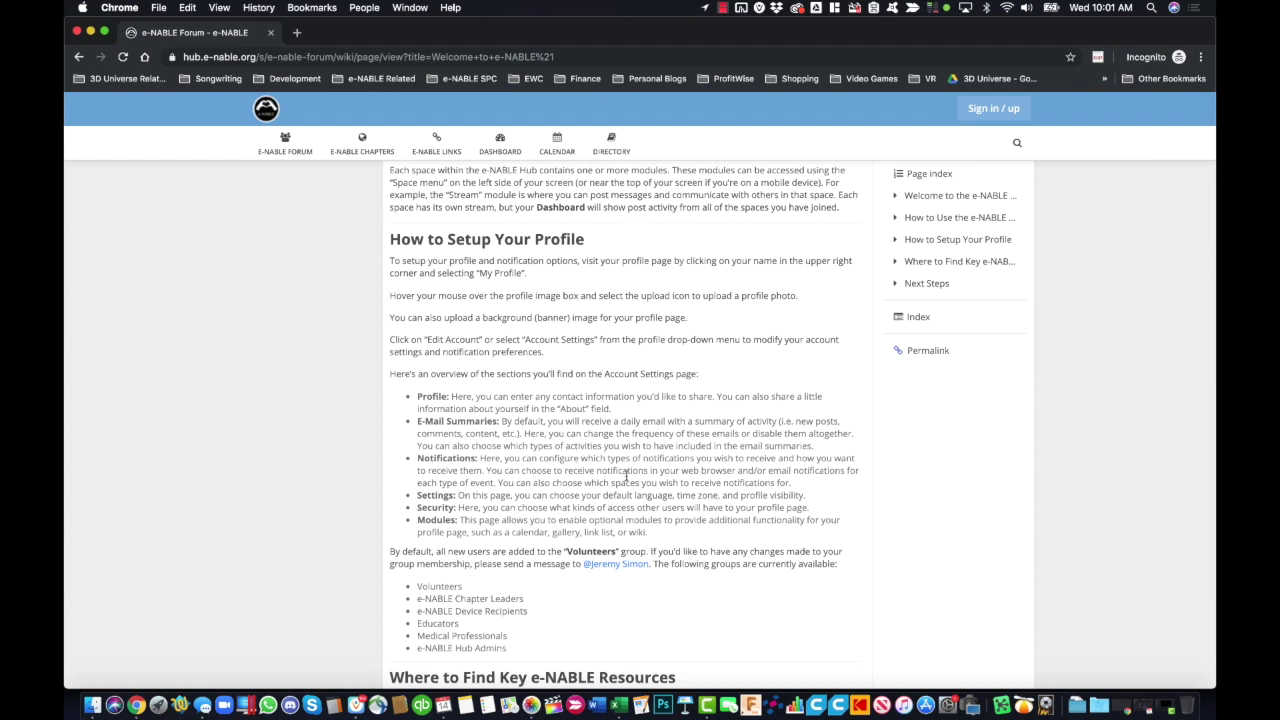
scroll(626, 477, "down", 5)
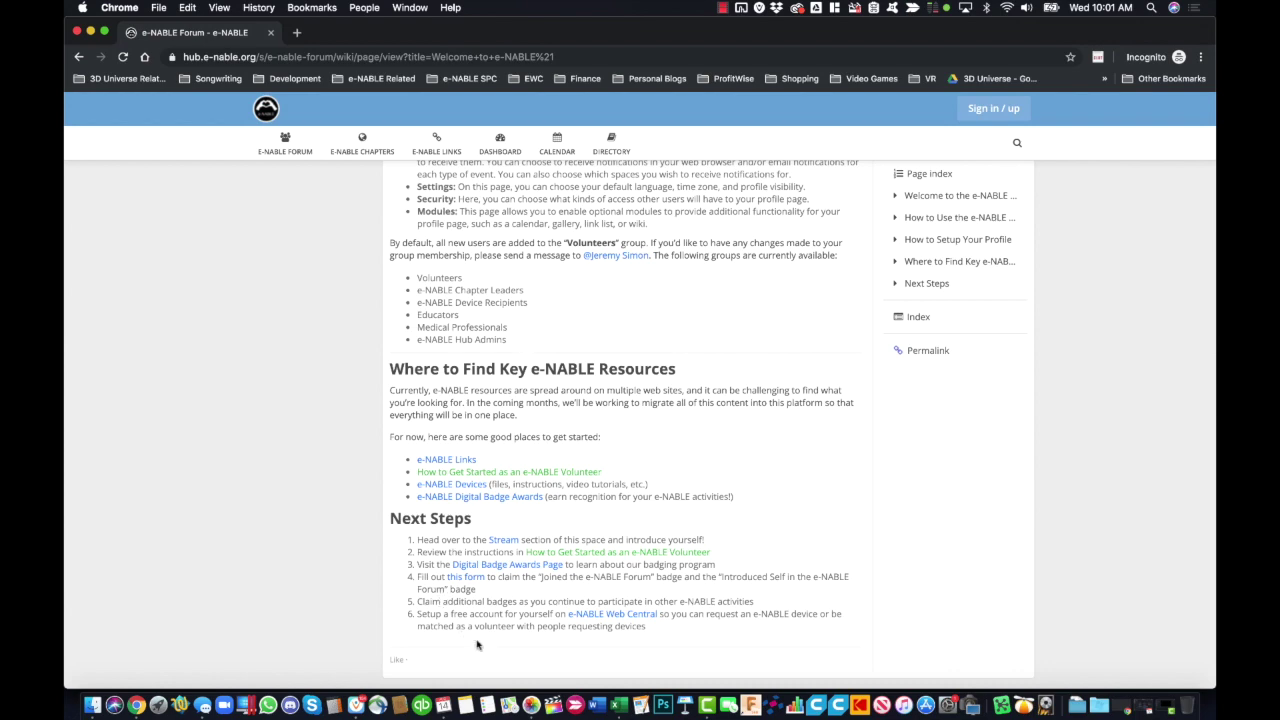
scroll(671, 427, "up", 10)
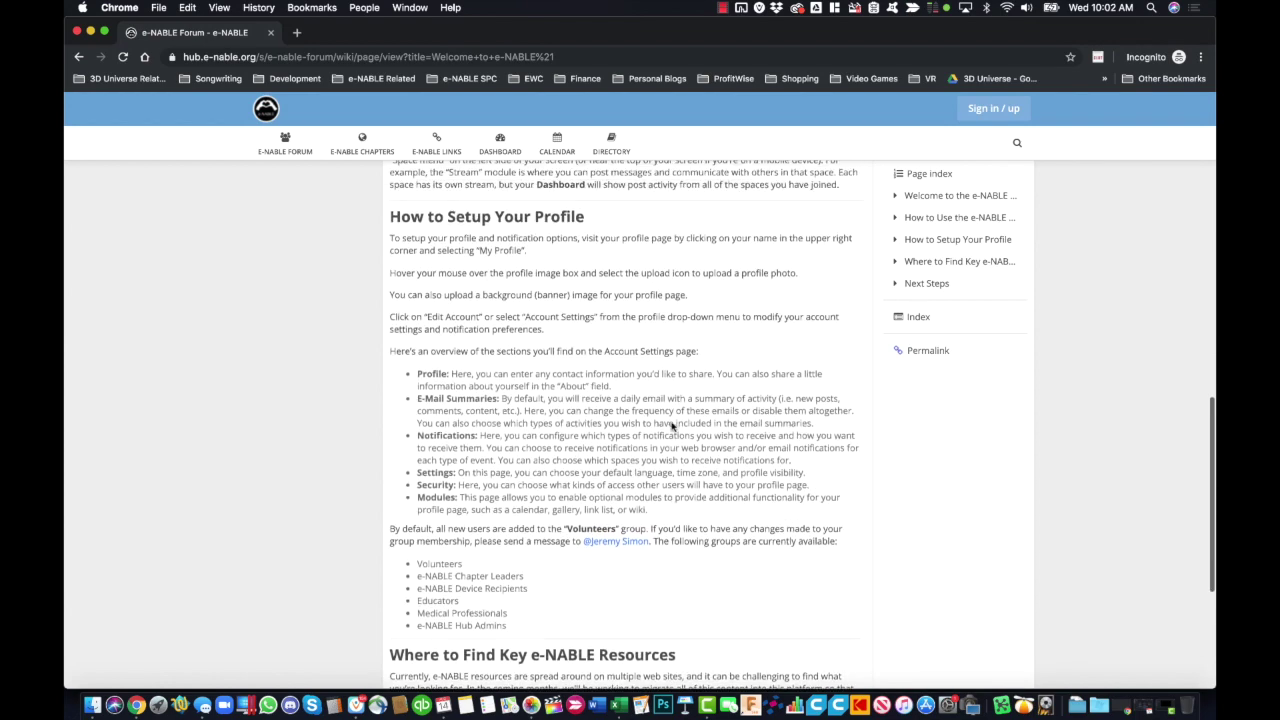
scroll(671, 427, "up", 10)
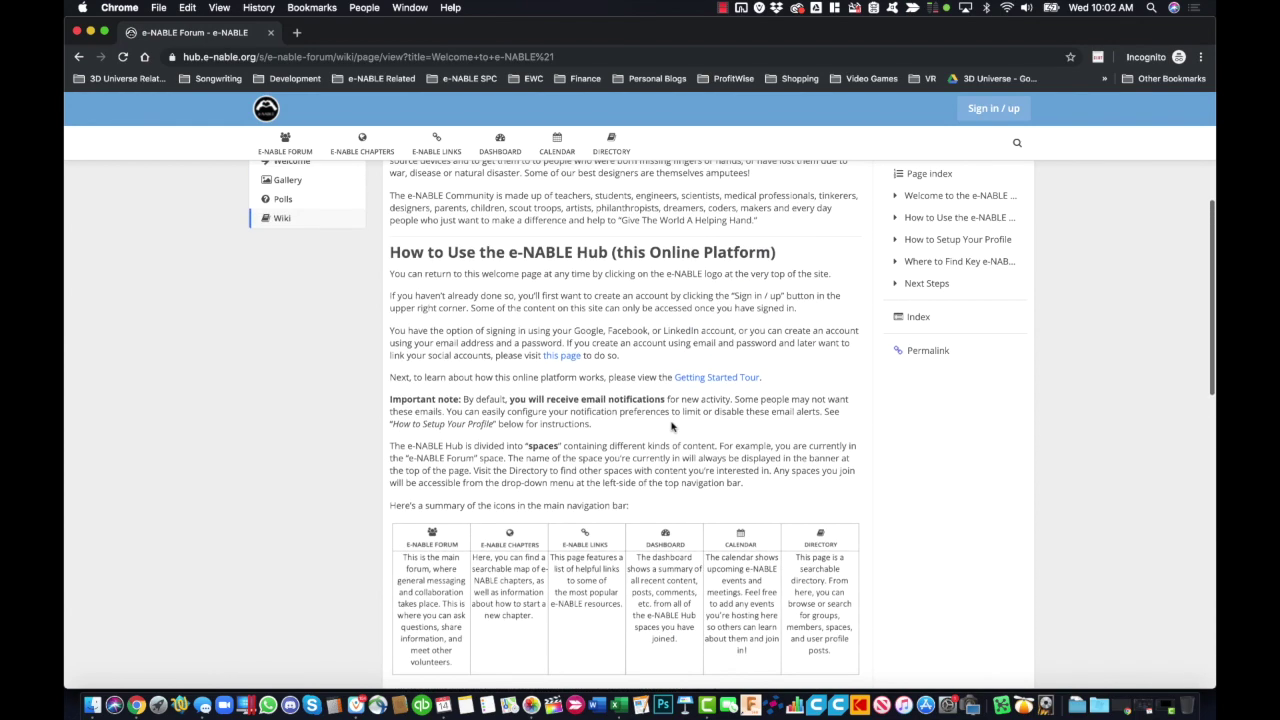
scroll(672, 427, "up", 3)
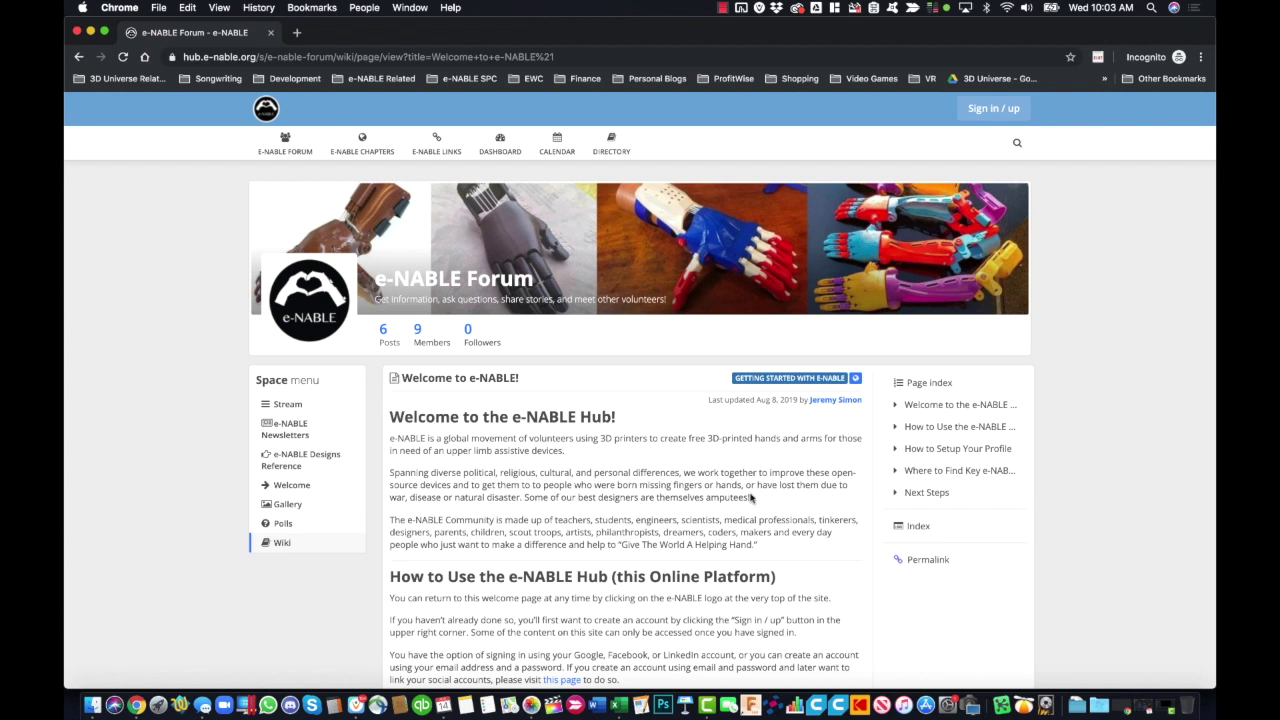
scroll(751, 497, "down", 10)
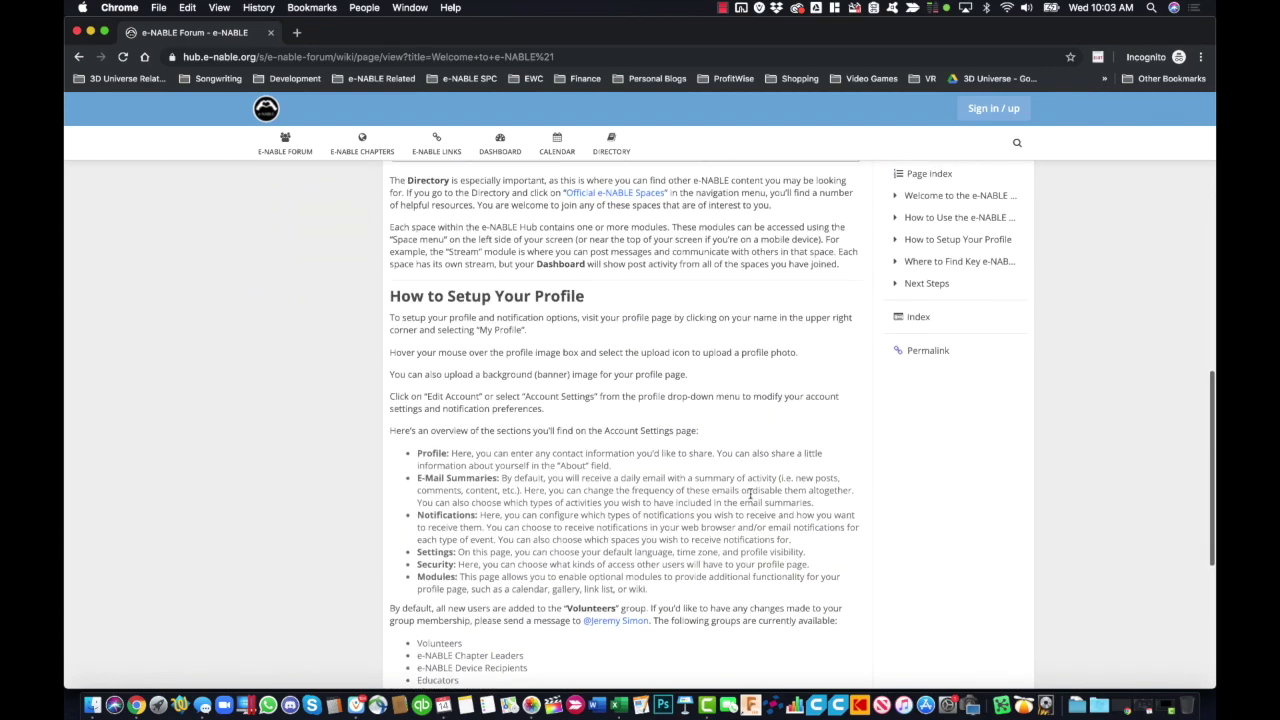
scroll(751, 495, "up", 10)
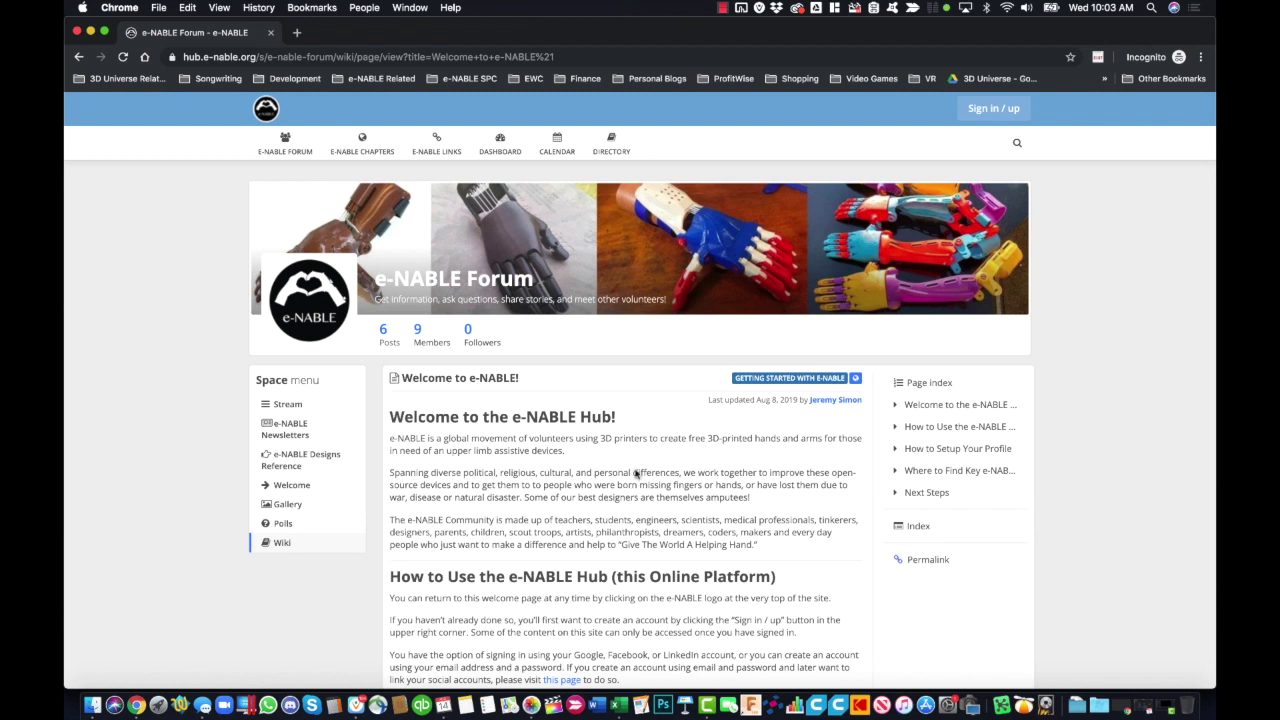
Check the social login and new-user registration options, and sign in to the existing account with its username
left_click(989, 116)
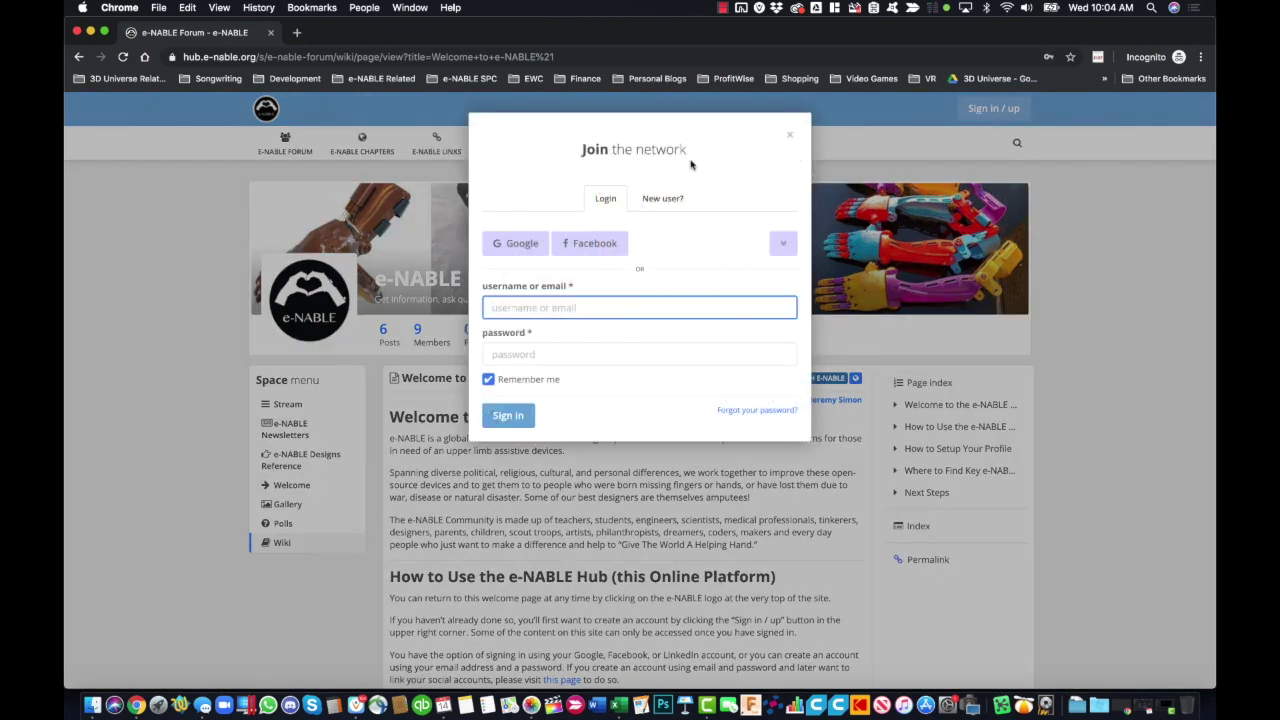
left_click(788, 248)
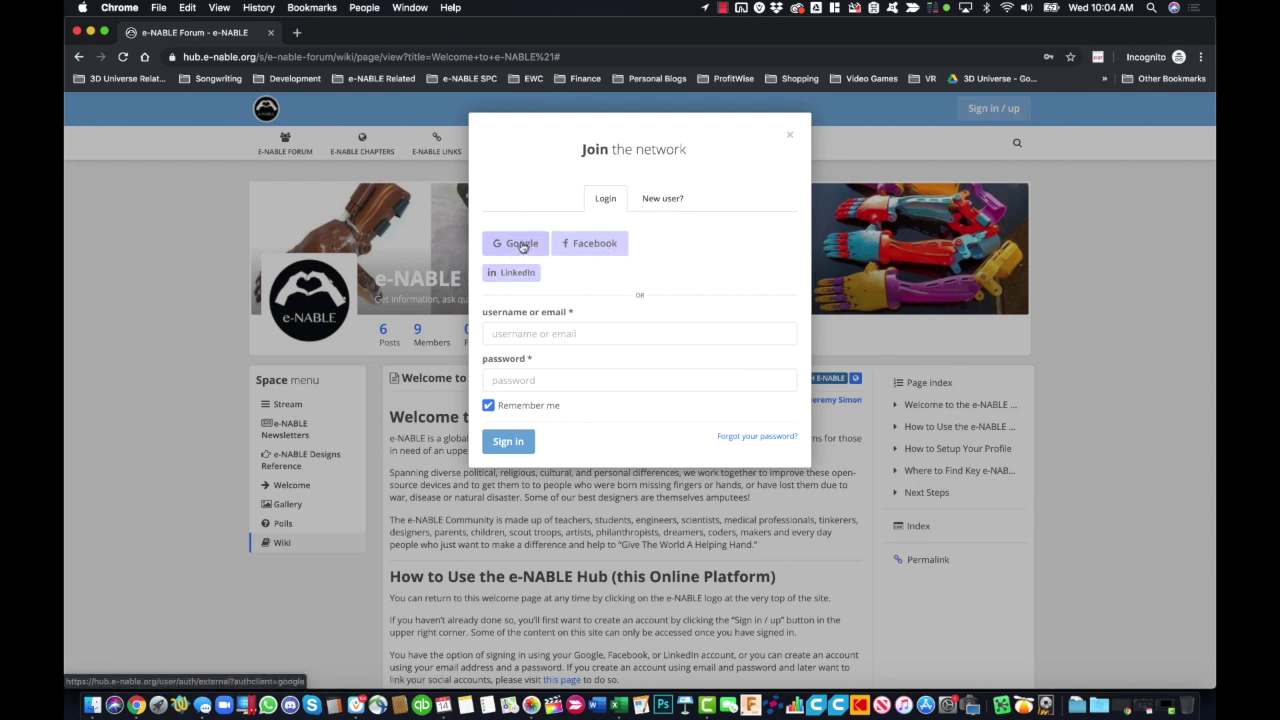
left_click(667, 198)
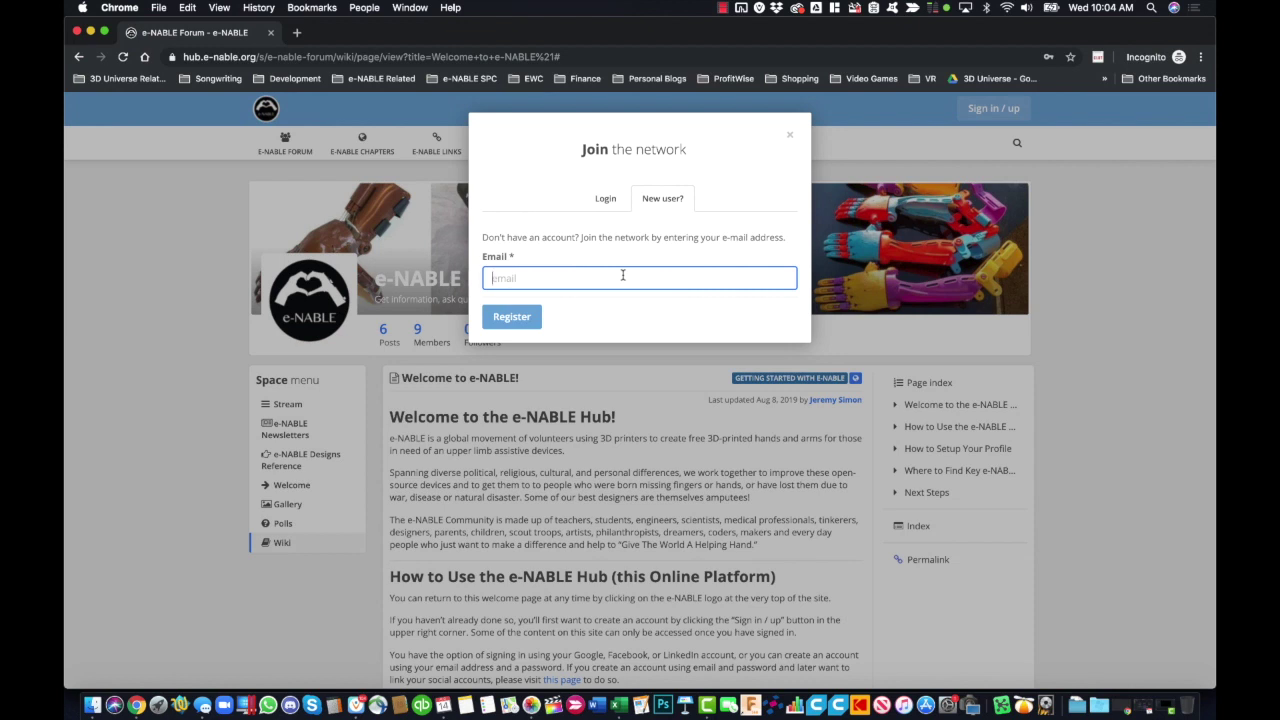
left_click(605, 198)
type("jeremy")
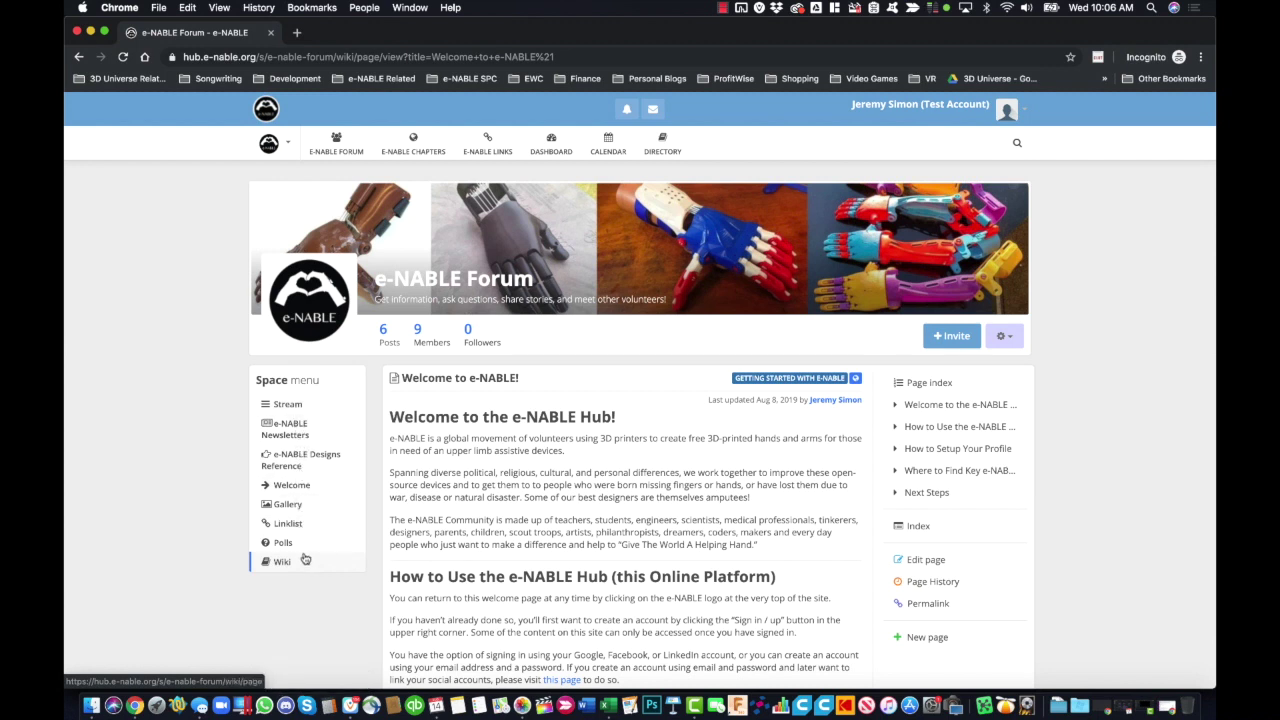
Open the e-NABLE Forum's Stream and examine the new post form with its notification, topic and visibility options
left_click(289, 404)
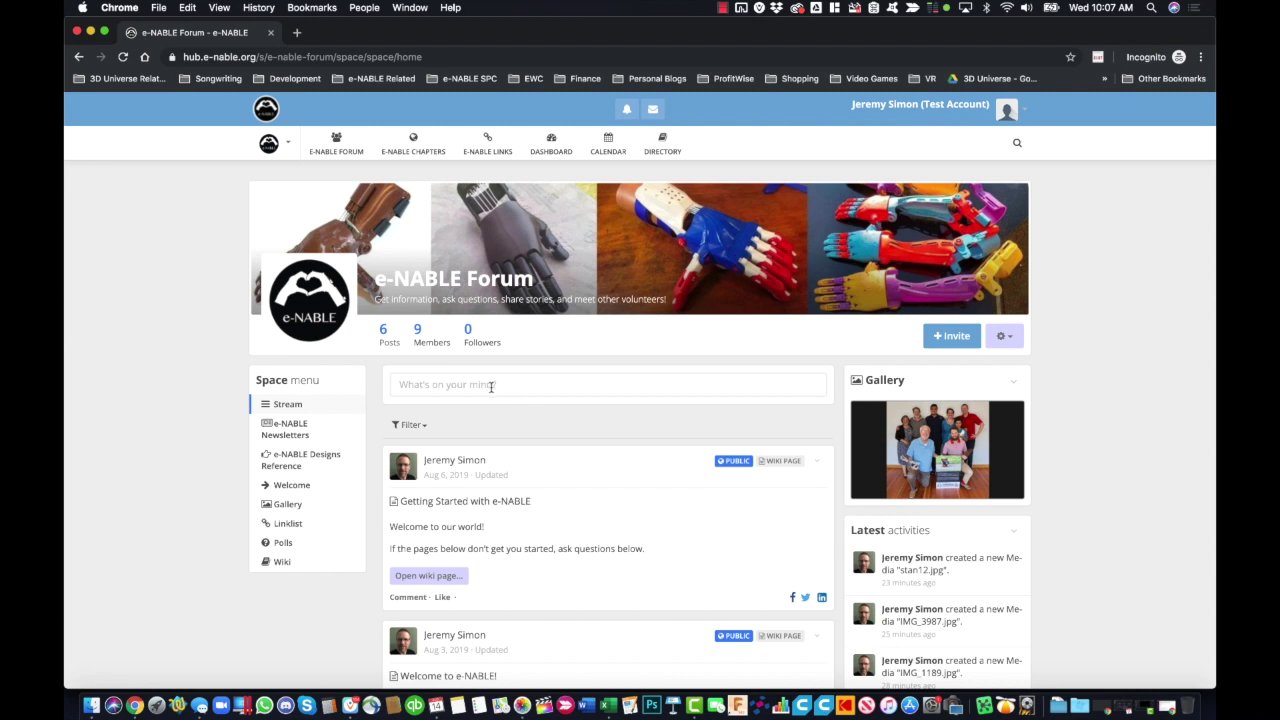
left_click(514, 384)
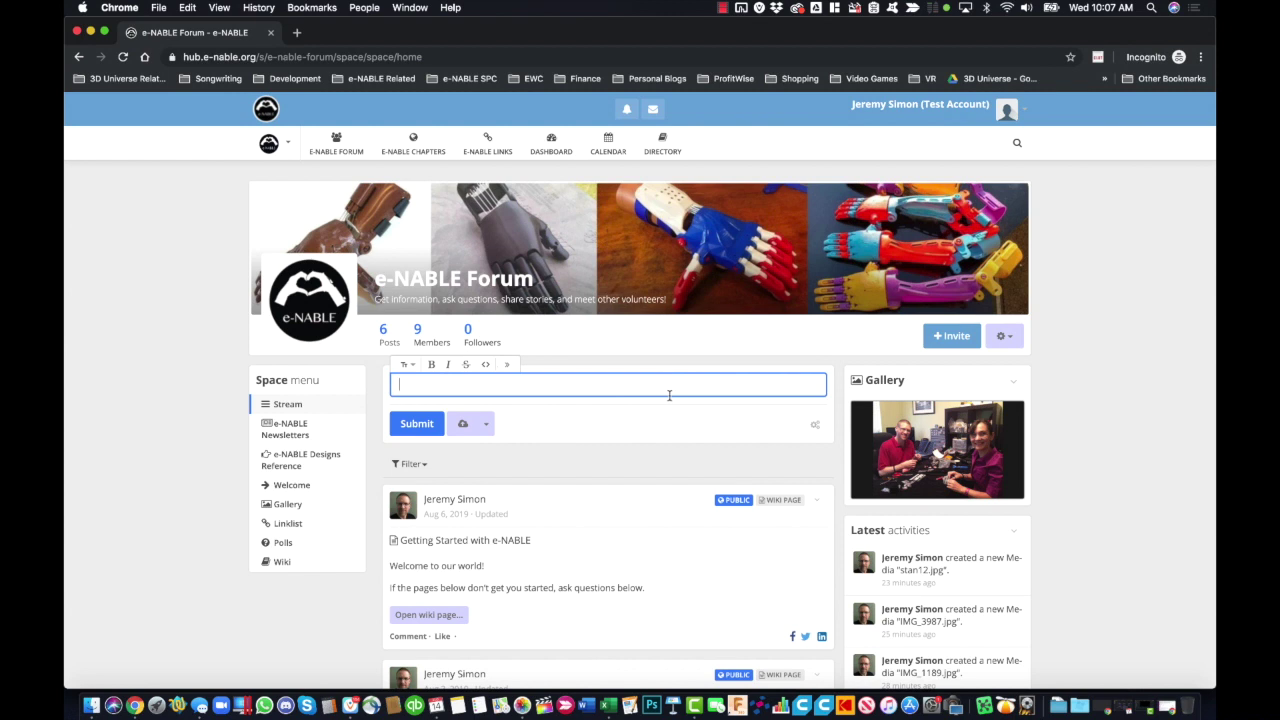
left_click(817, 428)
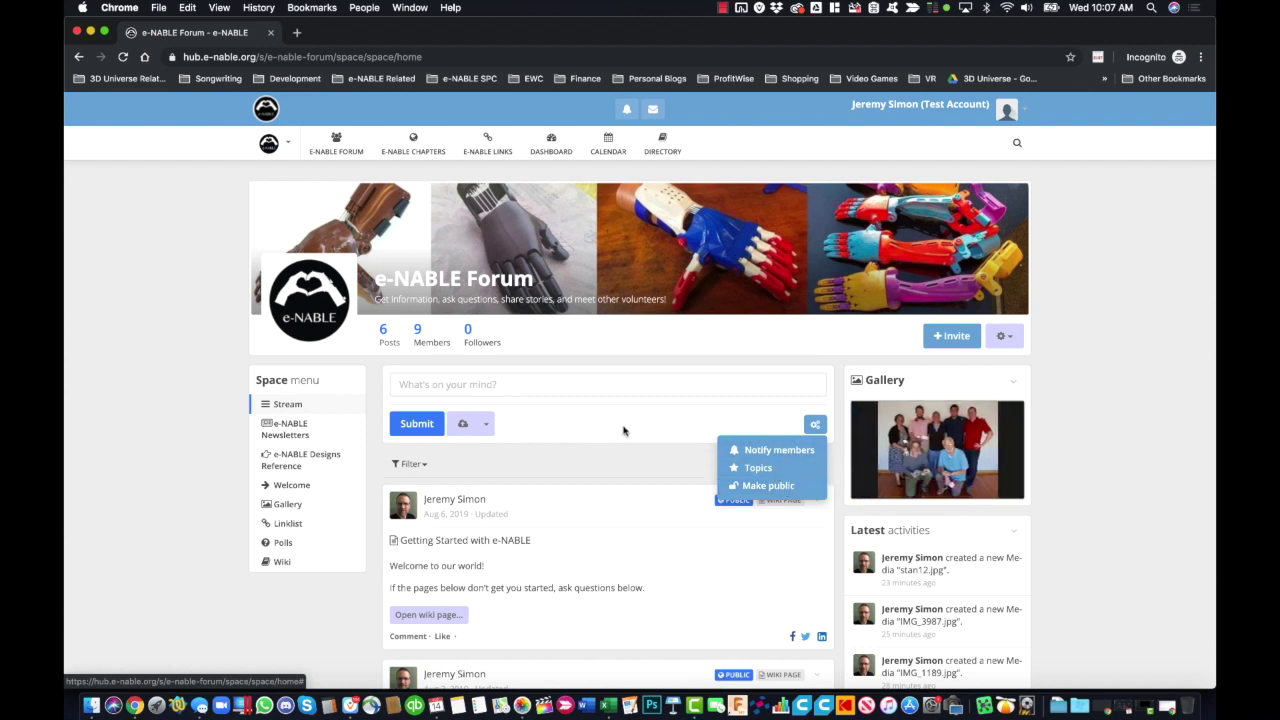
left_click(507, 431)
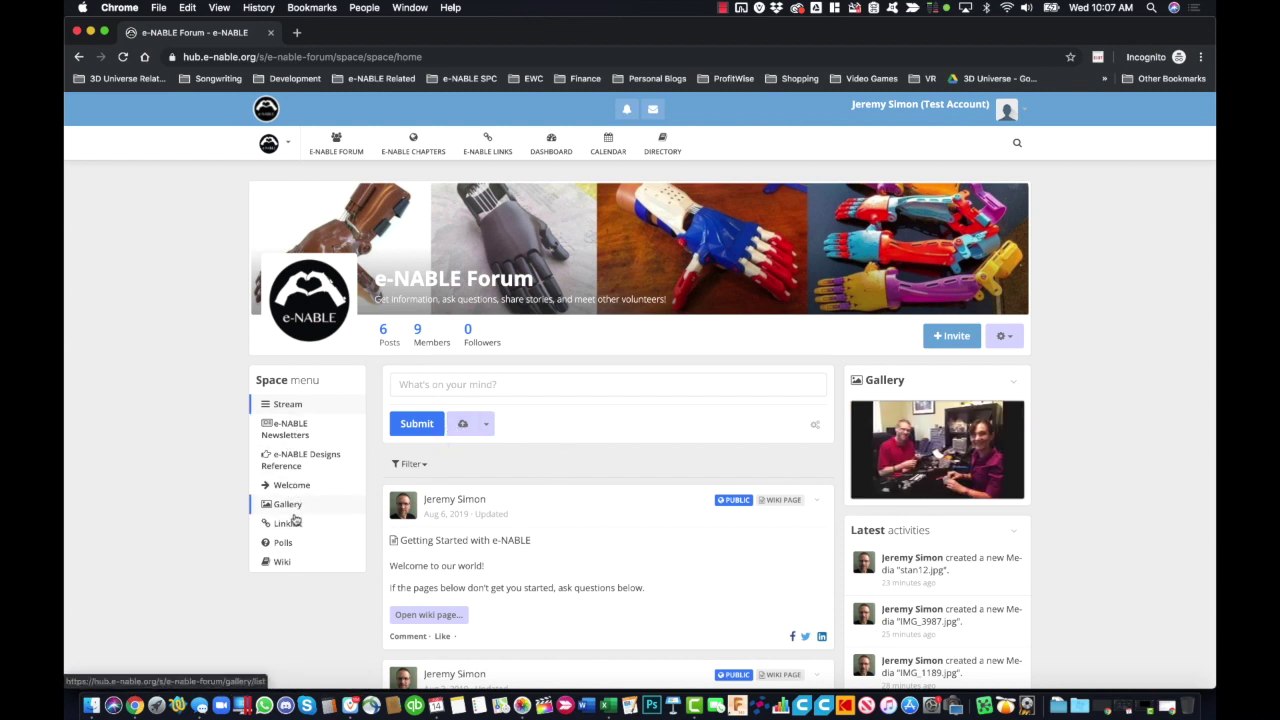
Browse the forum's e-NABLE Newsletters archive and view its list of galleries
left_click(295, 430)
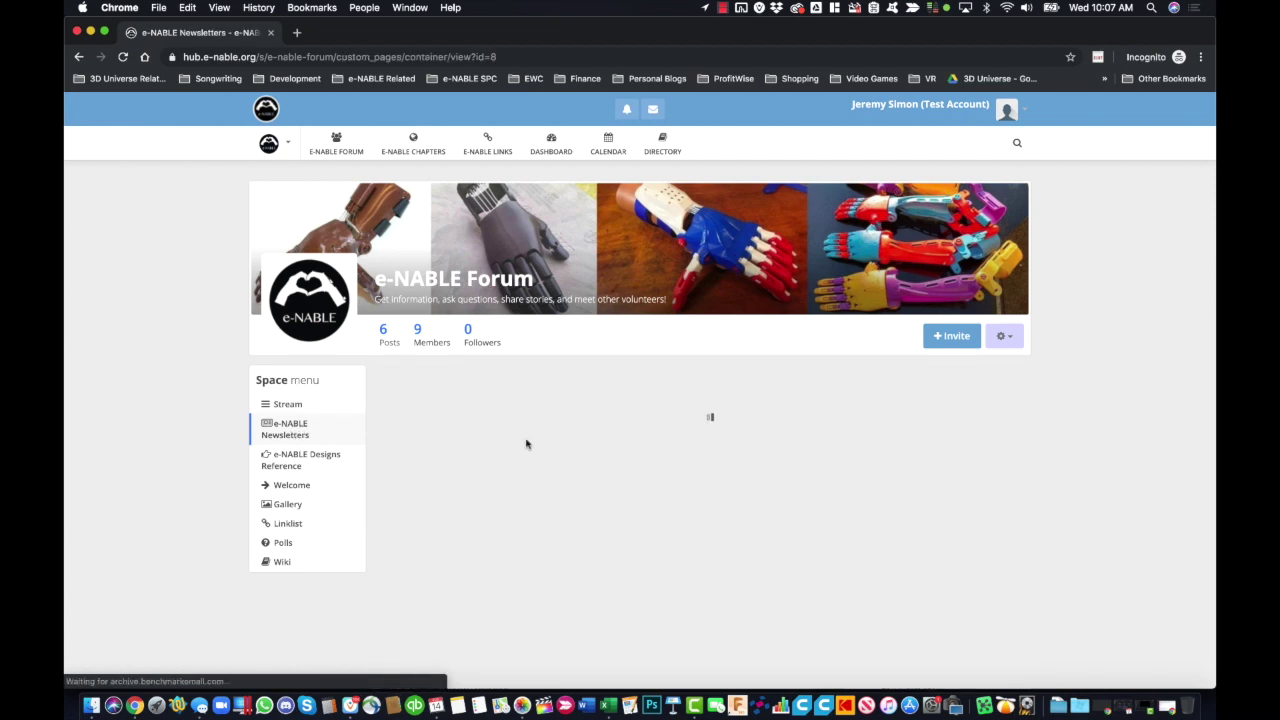
scroll(772, 531, "down", 5)
scroll(772, 531, "down", 10)
scroll(772, 530, "up", 20)
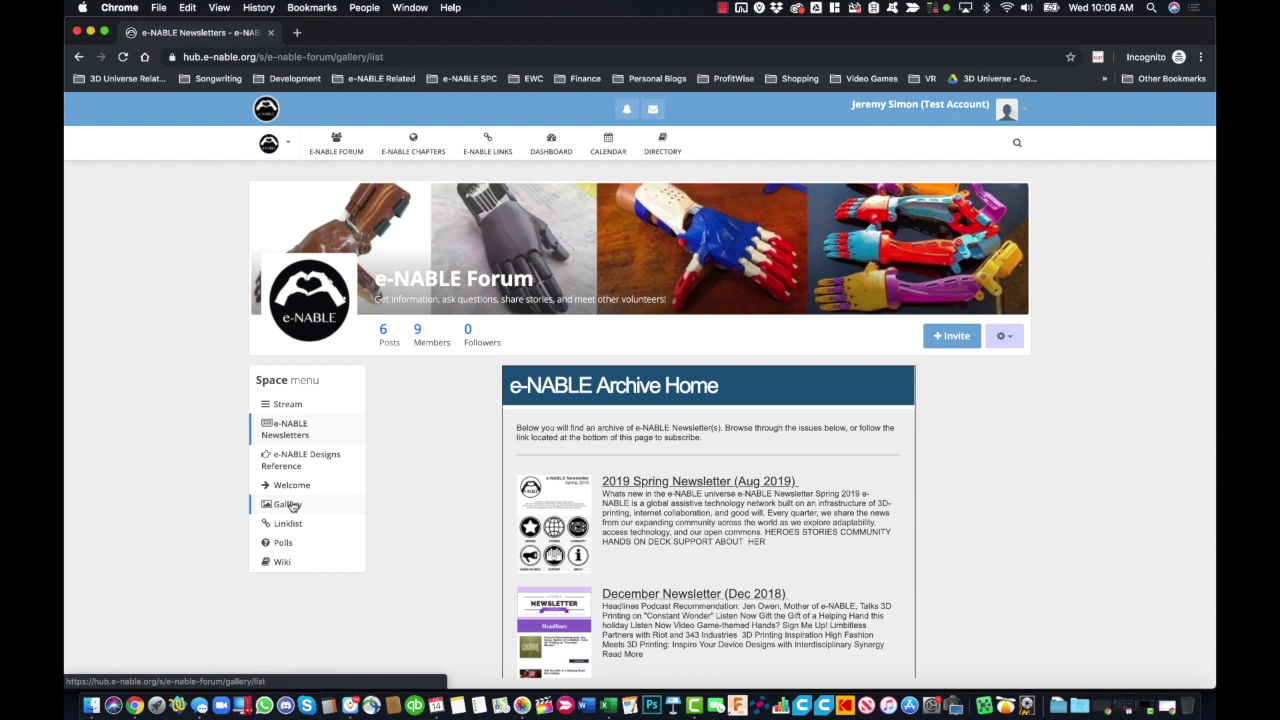
left_click(288, 504)
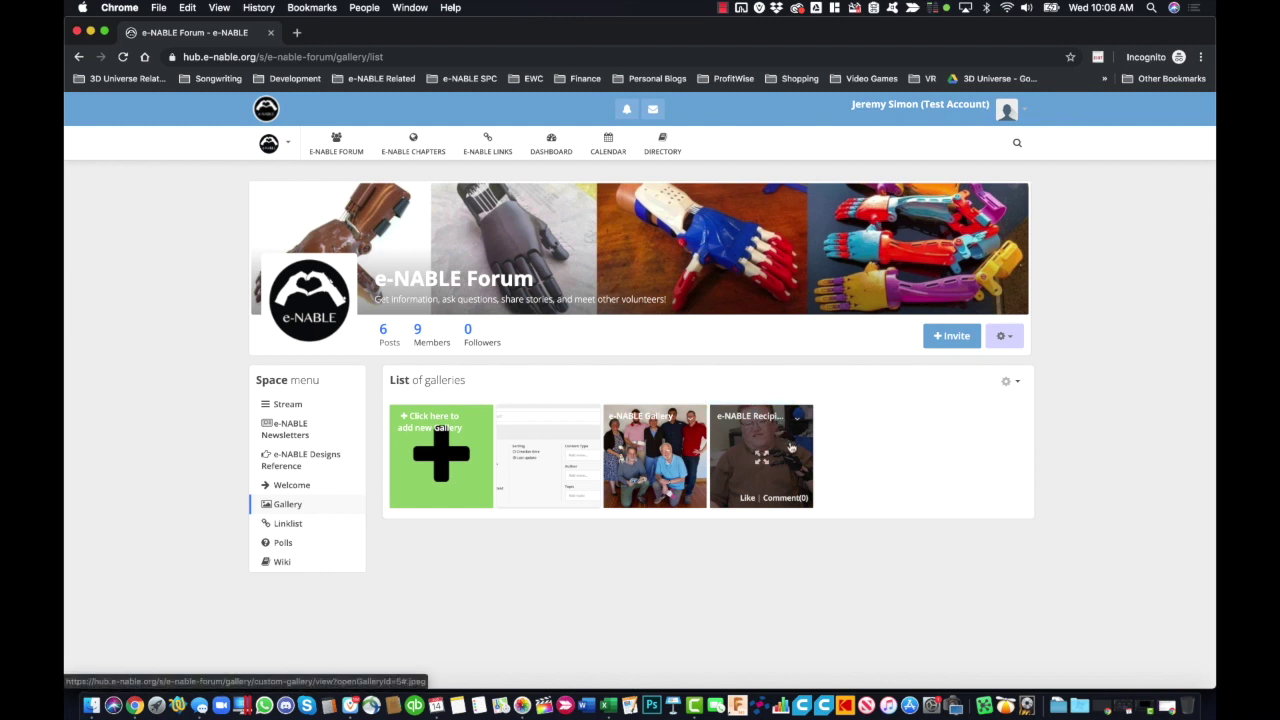
Look through the forum's Linklist of helpful e-NABLE resources
left_click(288, 524)
scroll(605, 520, "down", 3)
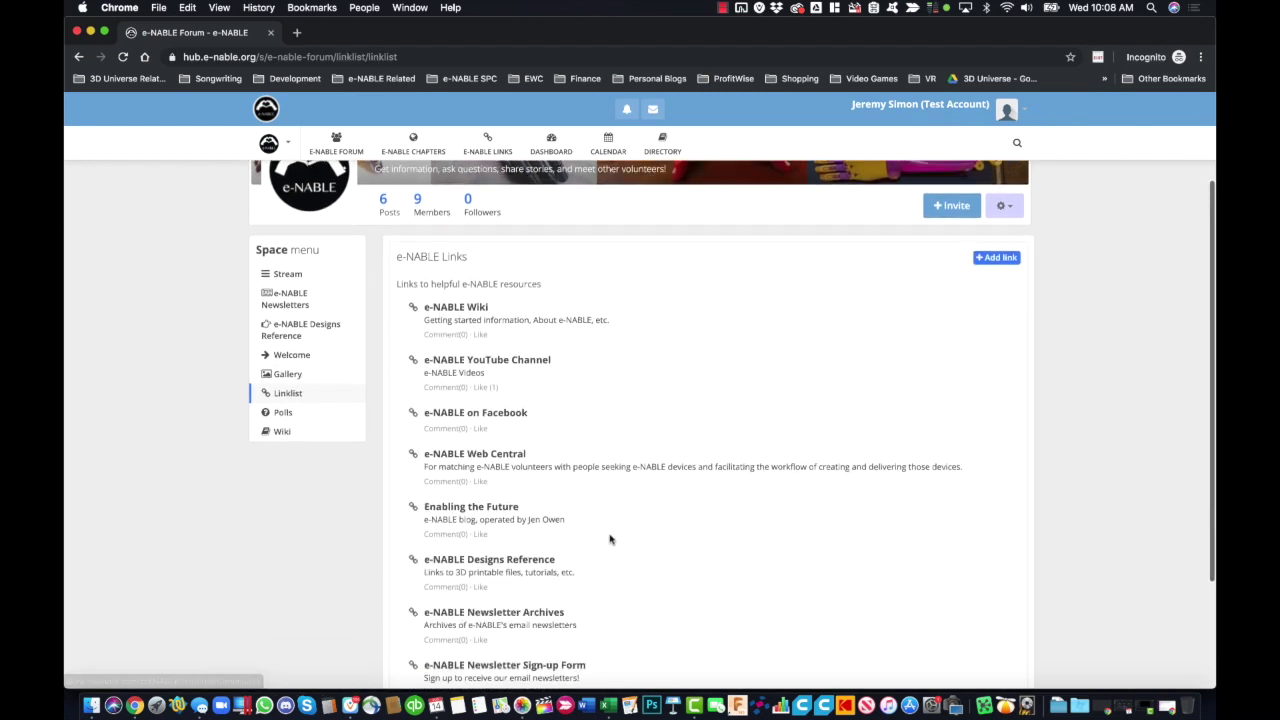
scroll(610, 540, "up", 5)
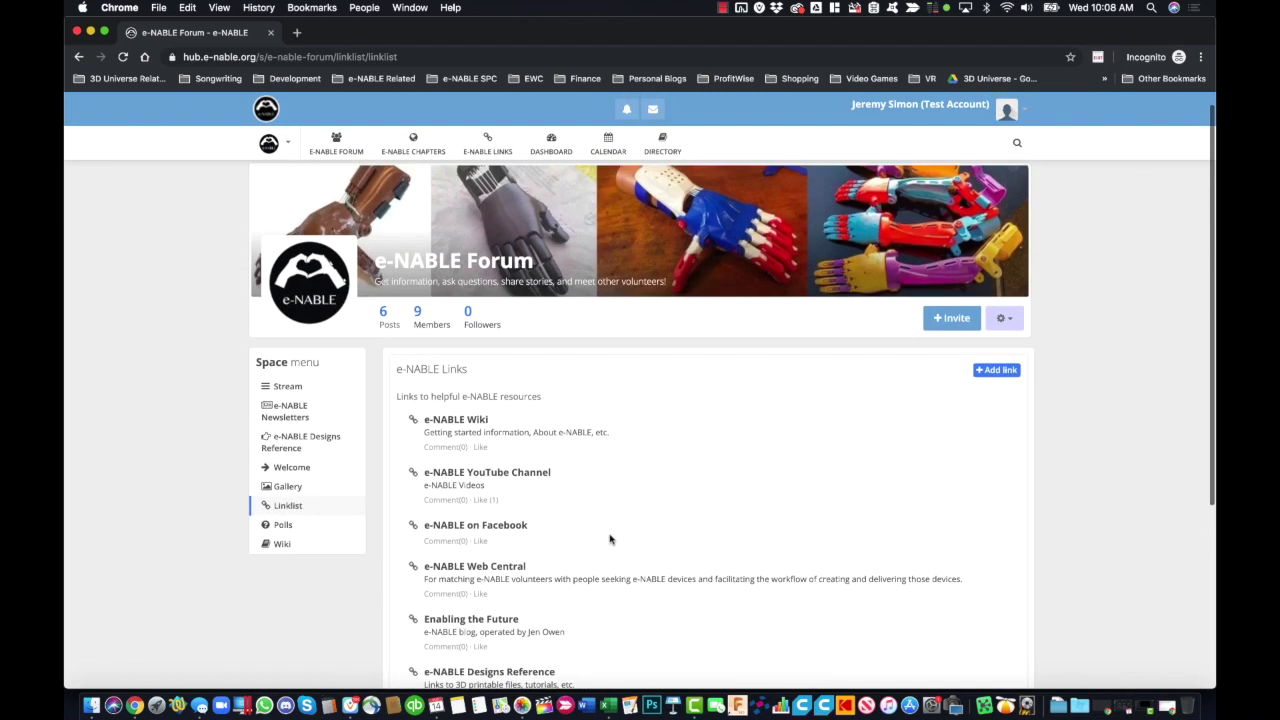
scroll(610, 540, "down", 2)
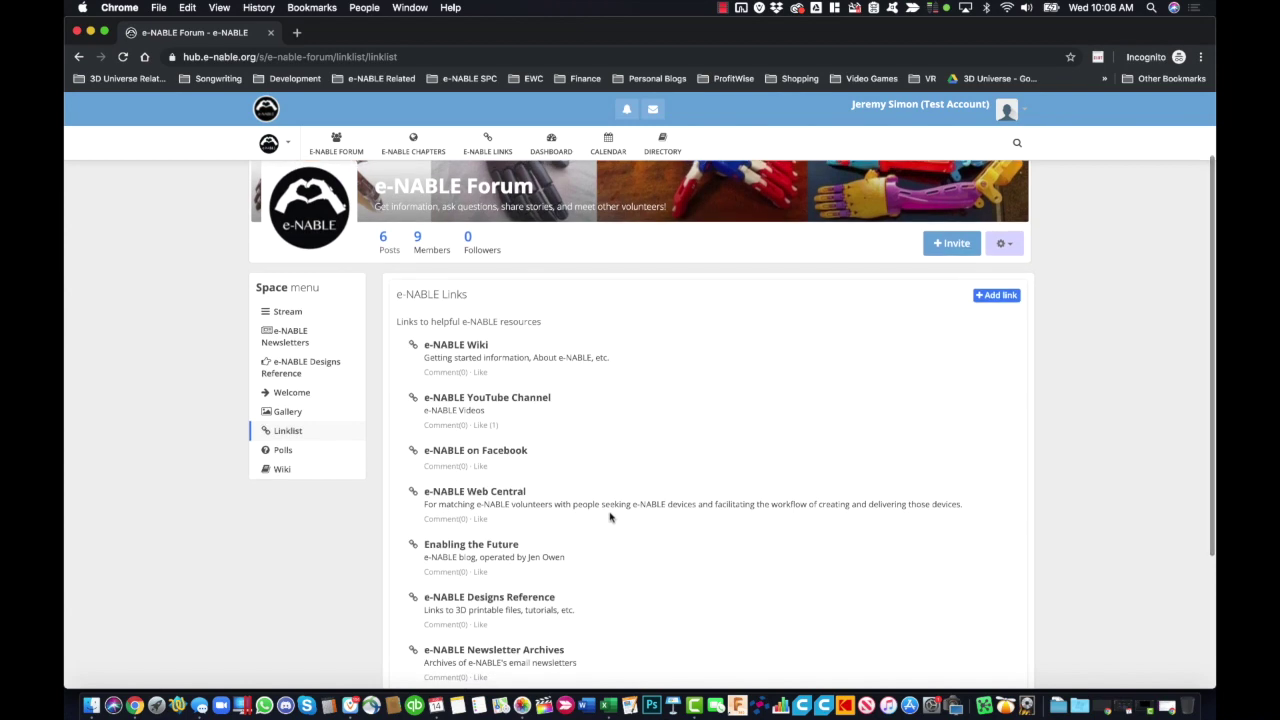
scroll(518, 373, "down", 3)
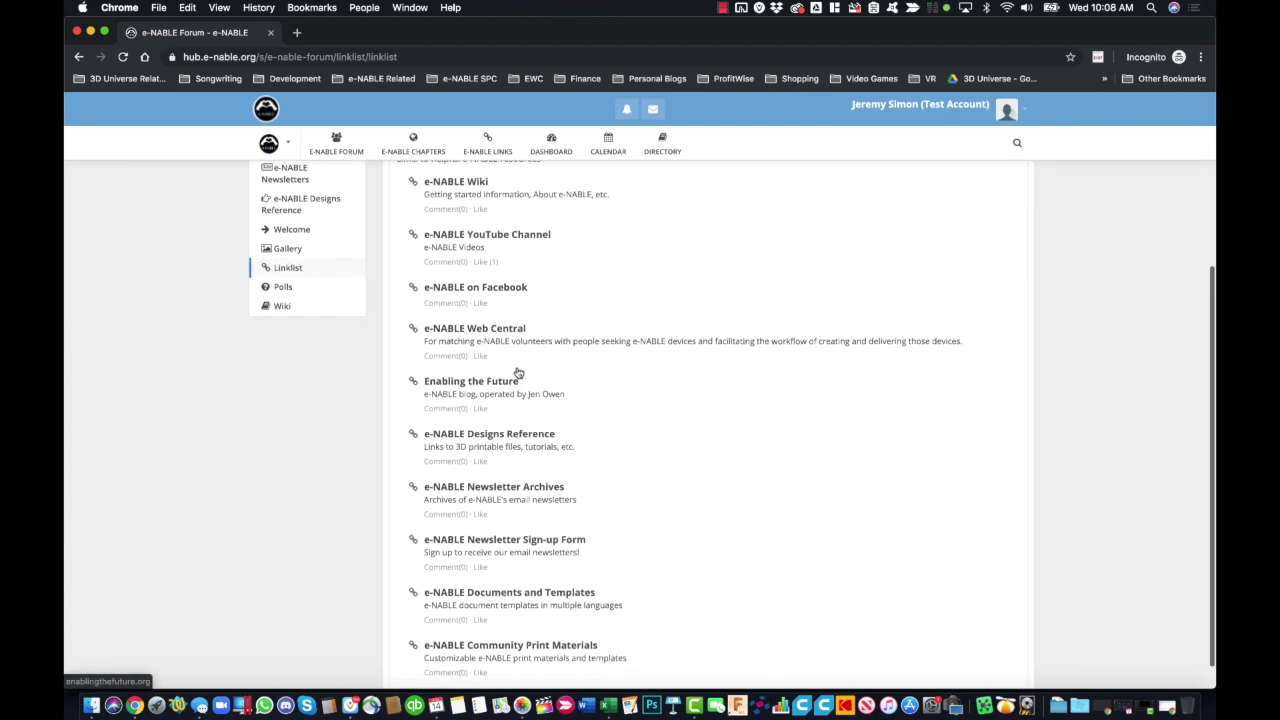
scroll(518, 373, "up", 3)
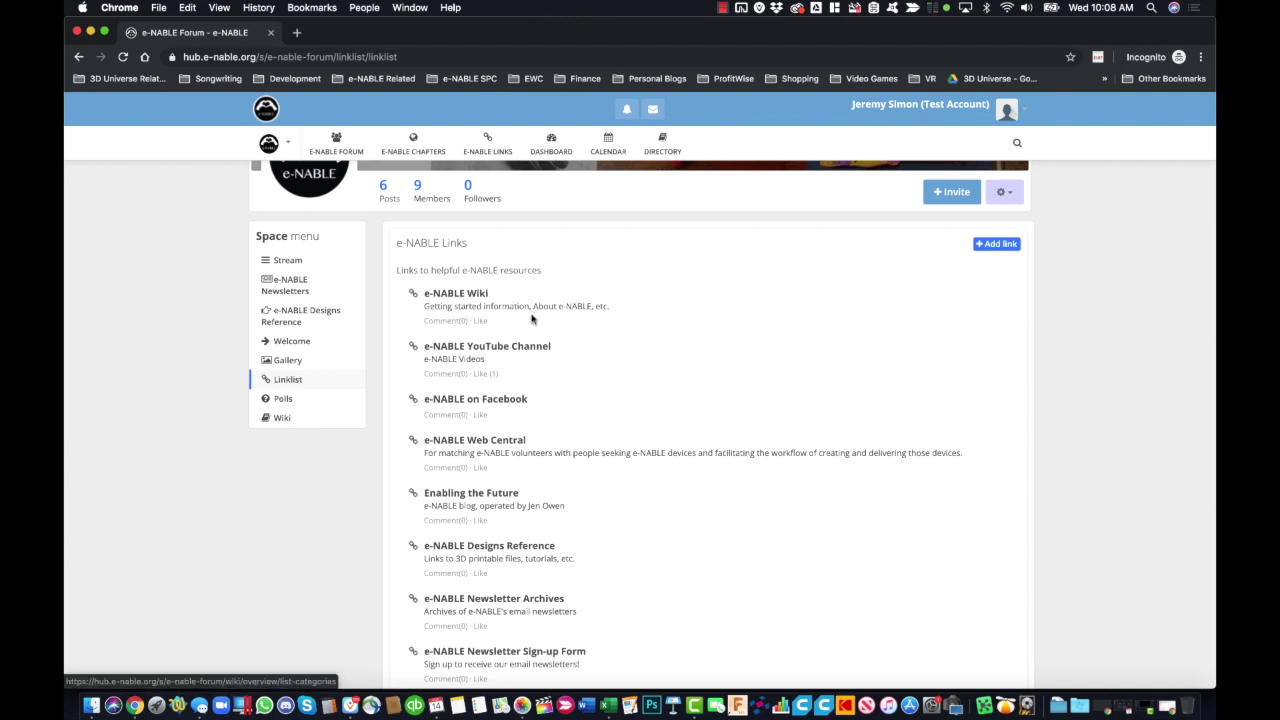
scroll(553, 419, "down", 1)
scroll(553, 419, "down", 2)
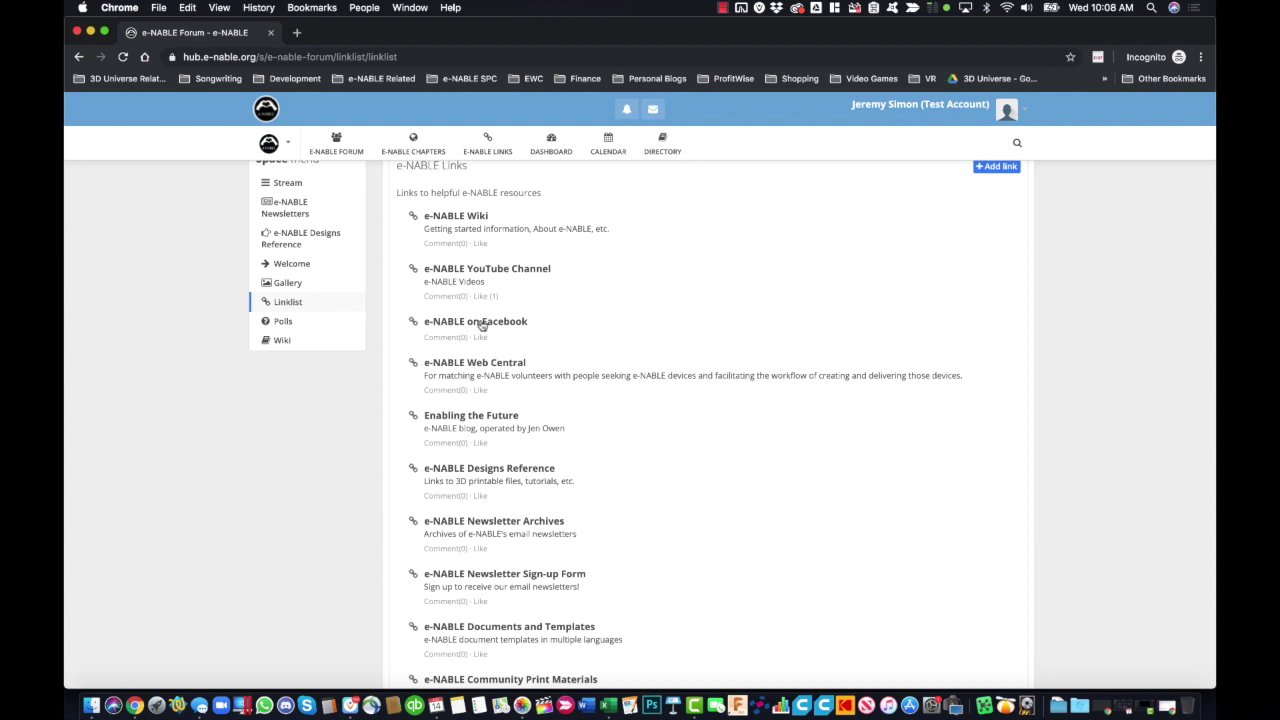
Open the forum's Polls and examine the new poll form's question field, answer fields and voting options
left_click(284, 322)
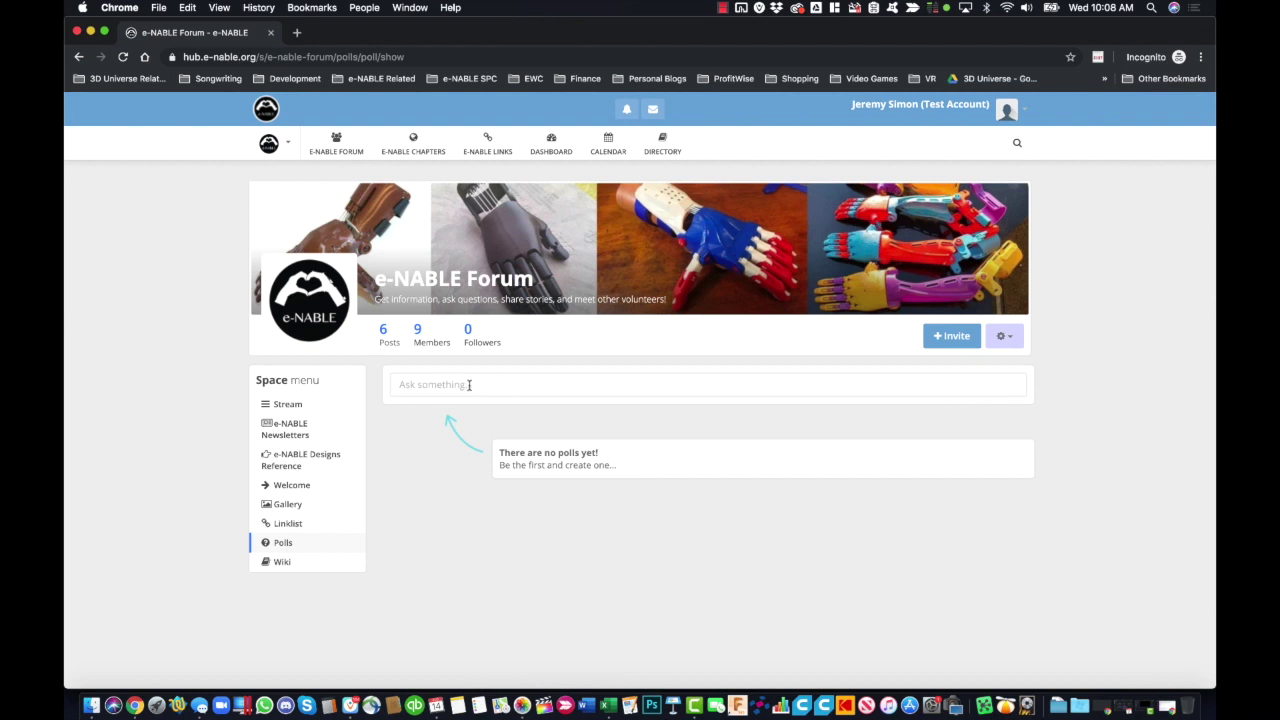
left_click(470, 385)
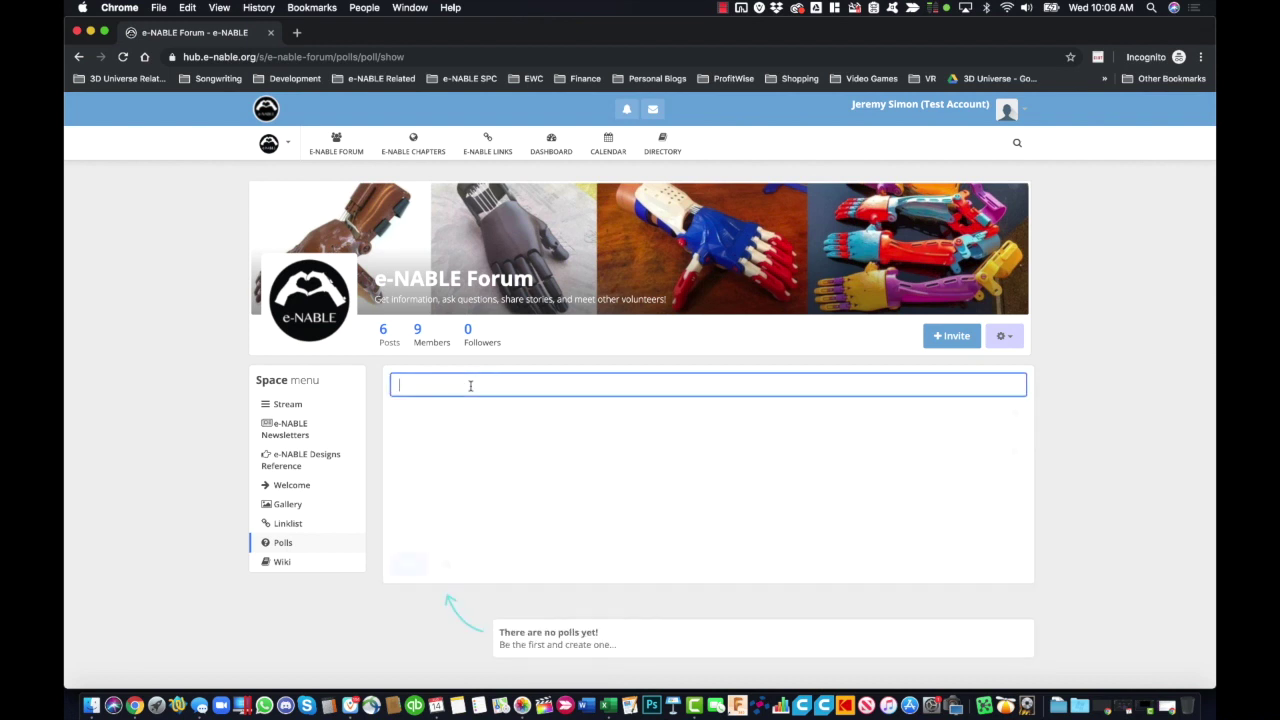
left_click(452, 416)
left_click(444, 449)
left_click(437, 415)
left_click(440, 450)
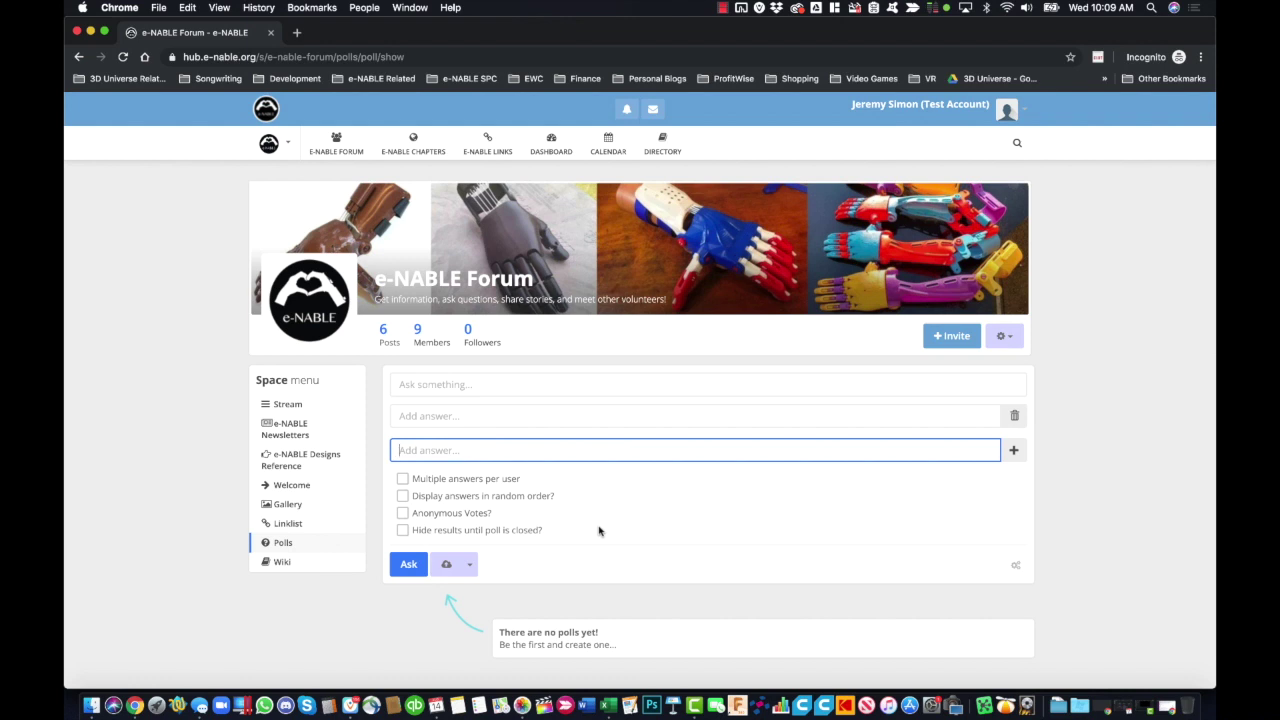
View the forum's Wiki index of pages and return to the Stream
left_click(282, 562)
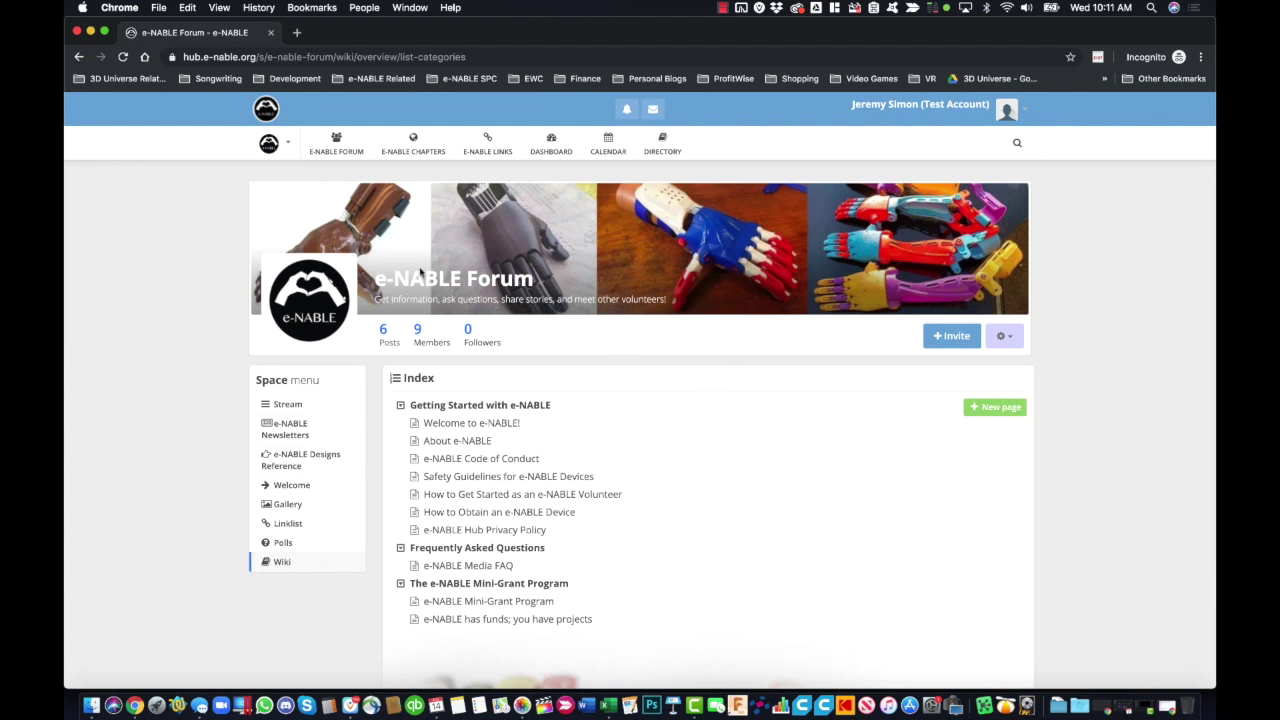
left_click(294, 404)
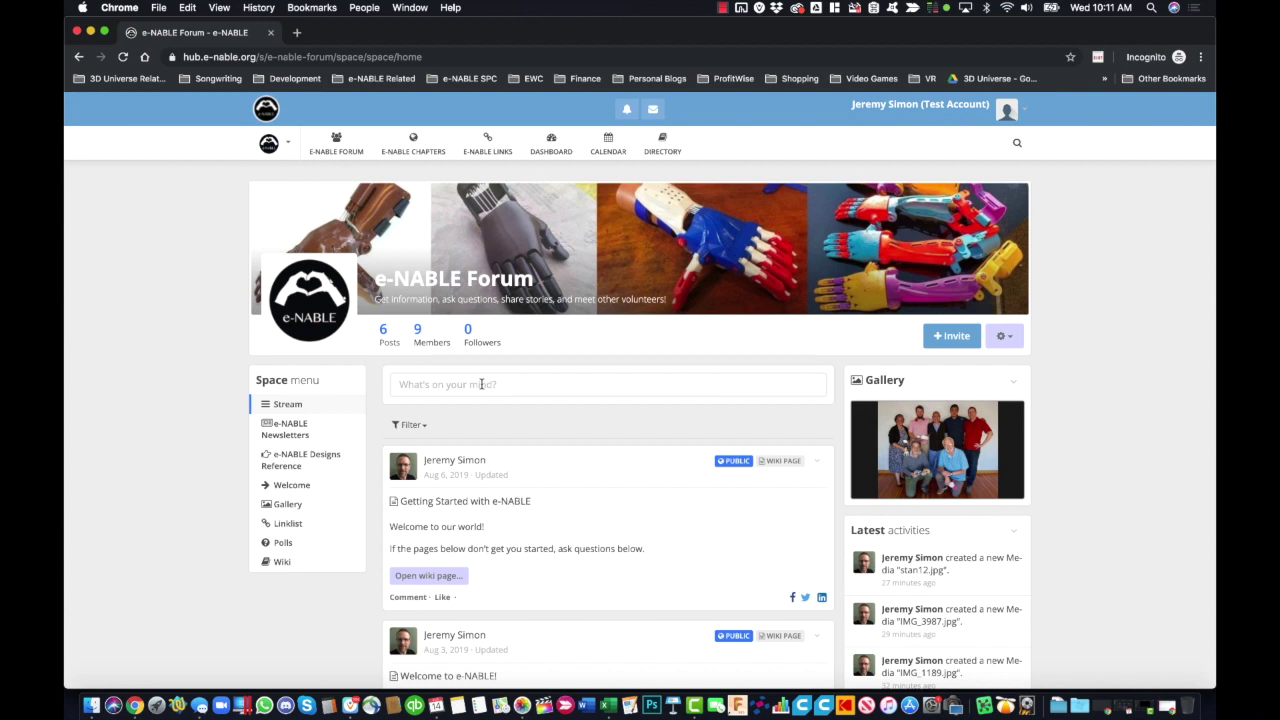
Open the Directory and look through its member groups, the member list and the Official e-NABLE Spaces
left_click(673, 141)
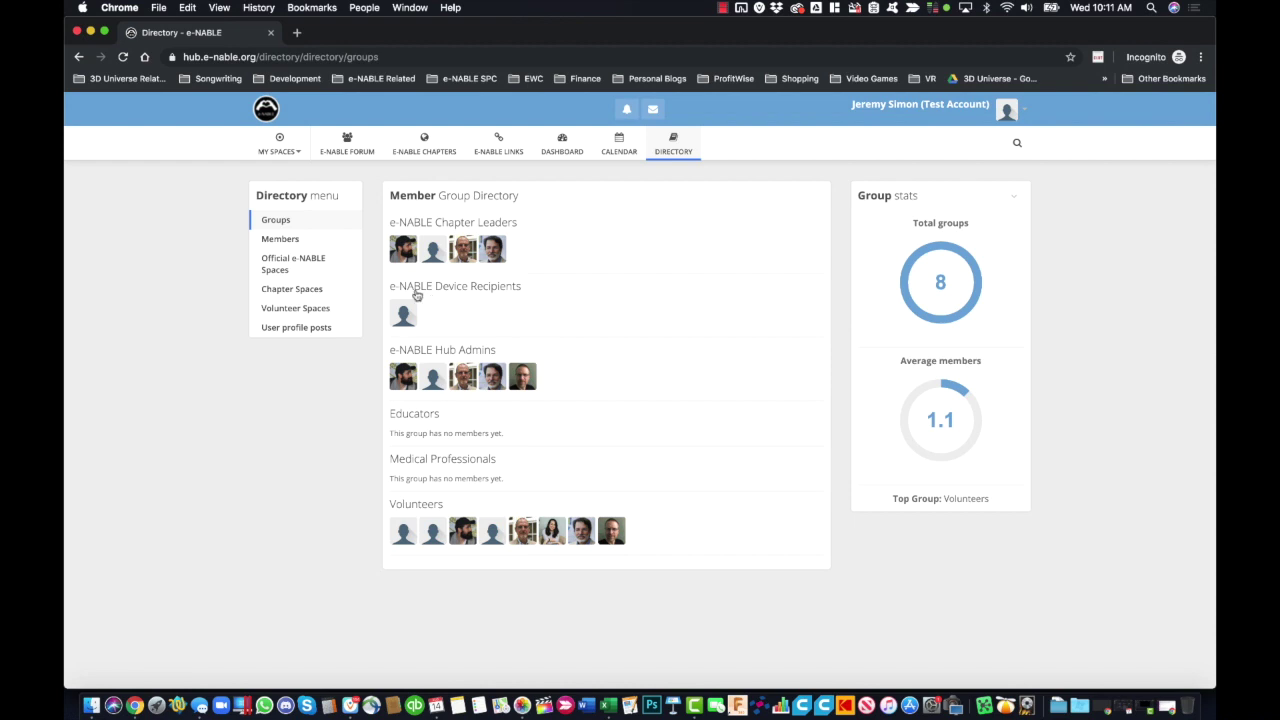
left_click(280, 239)
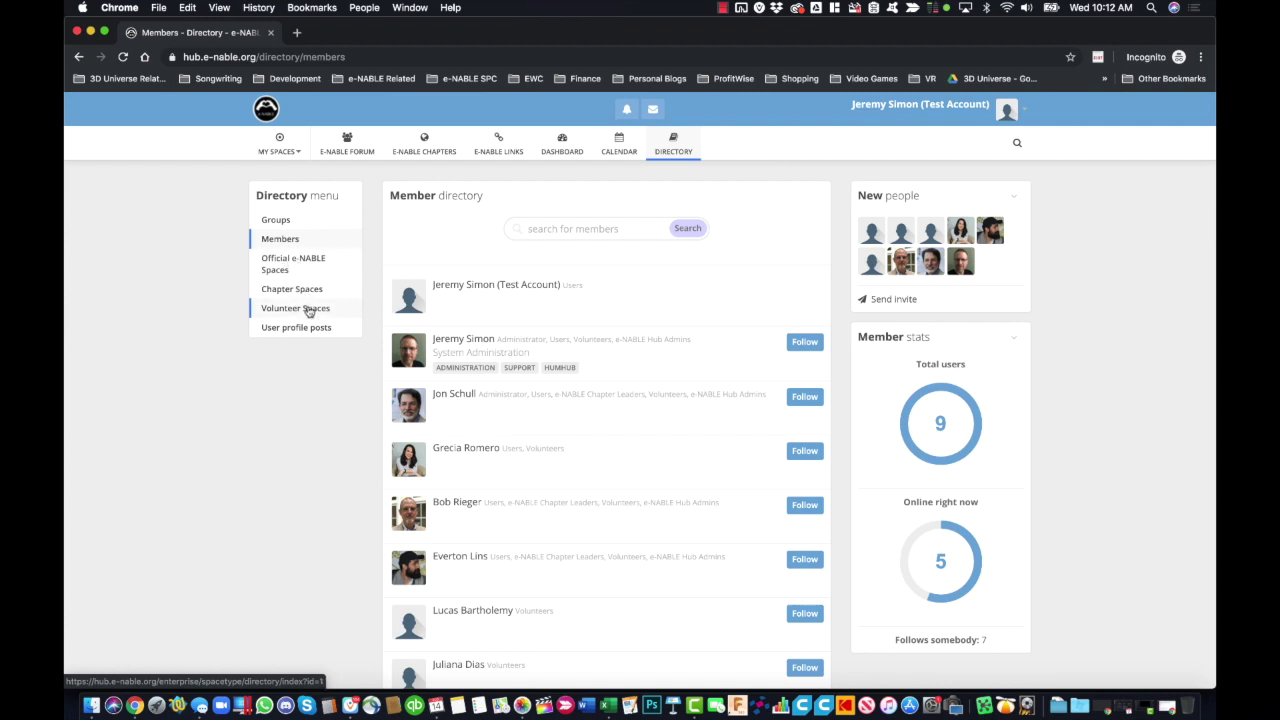
left_click(300, 271)
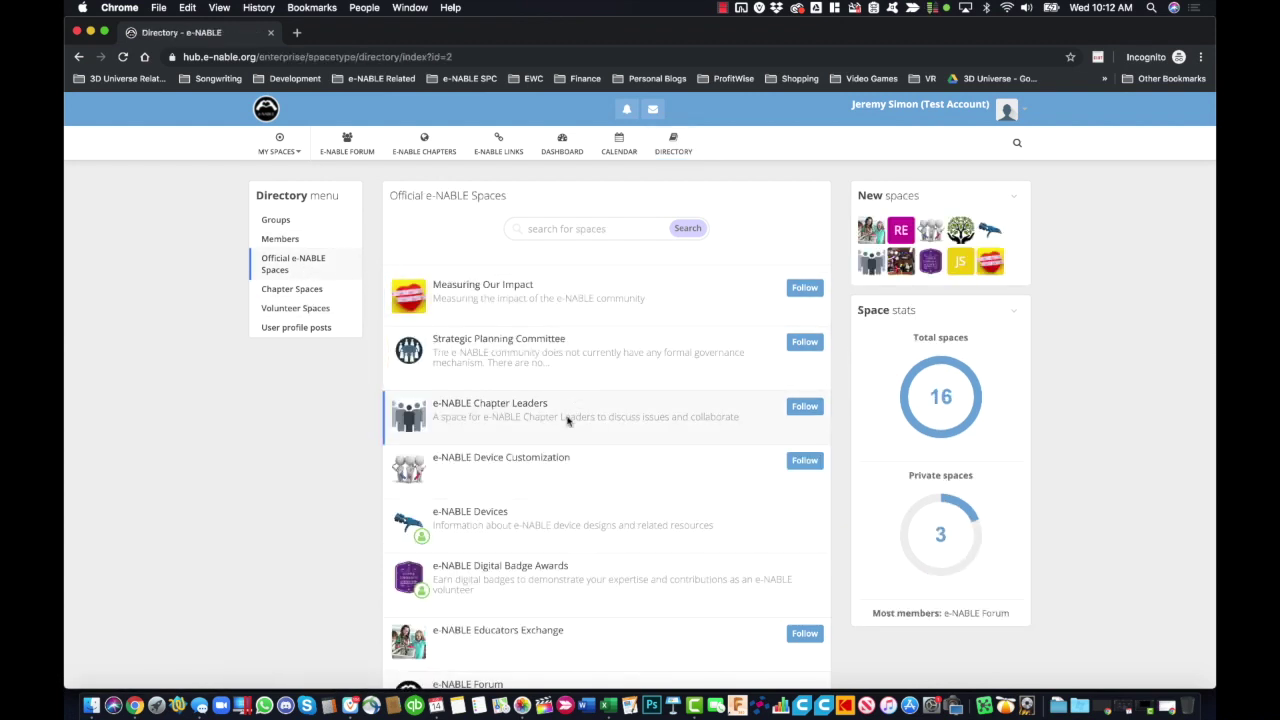
scroll(561, 439, "down", 4)
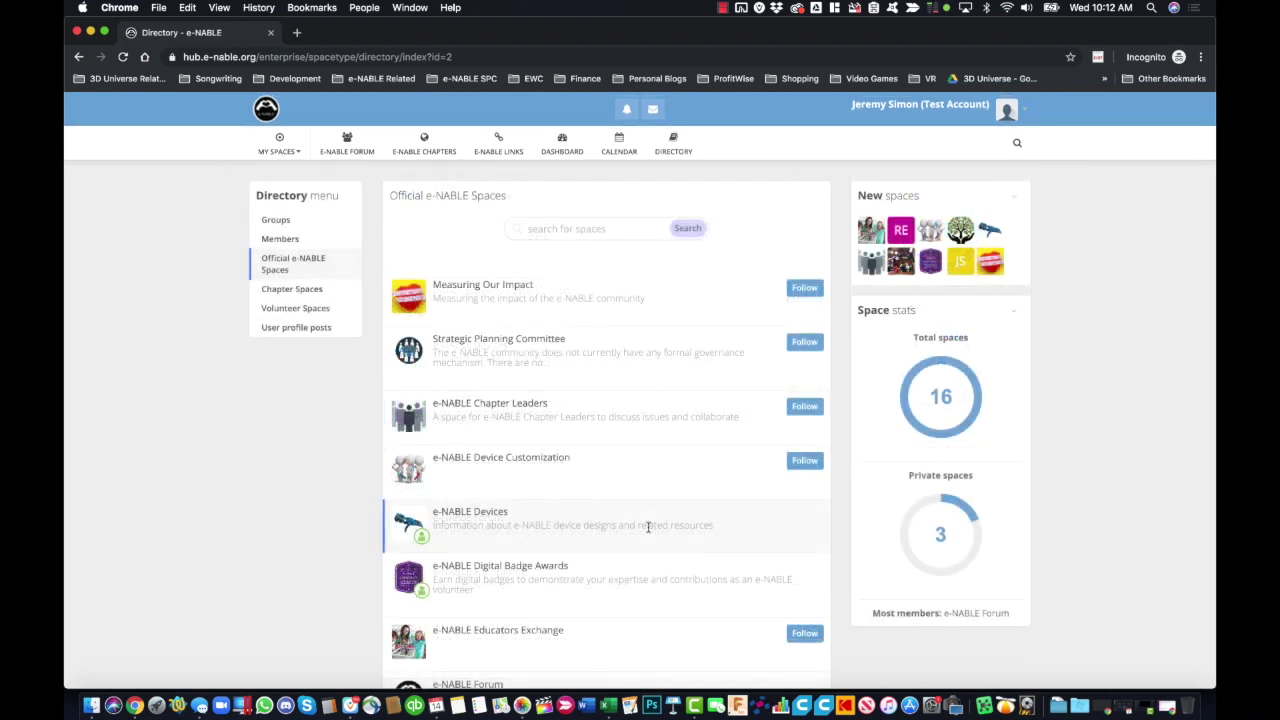
scroll(648, 527, "down", 2)
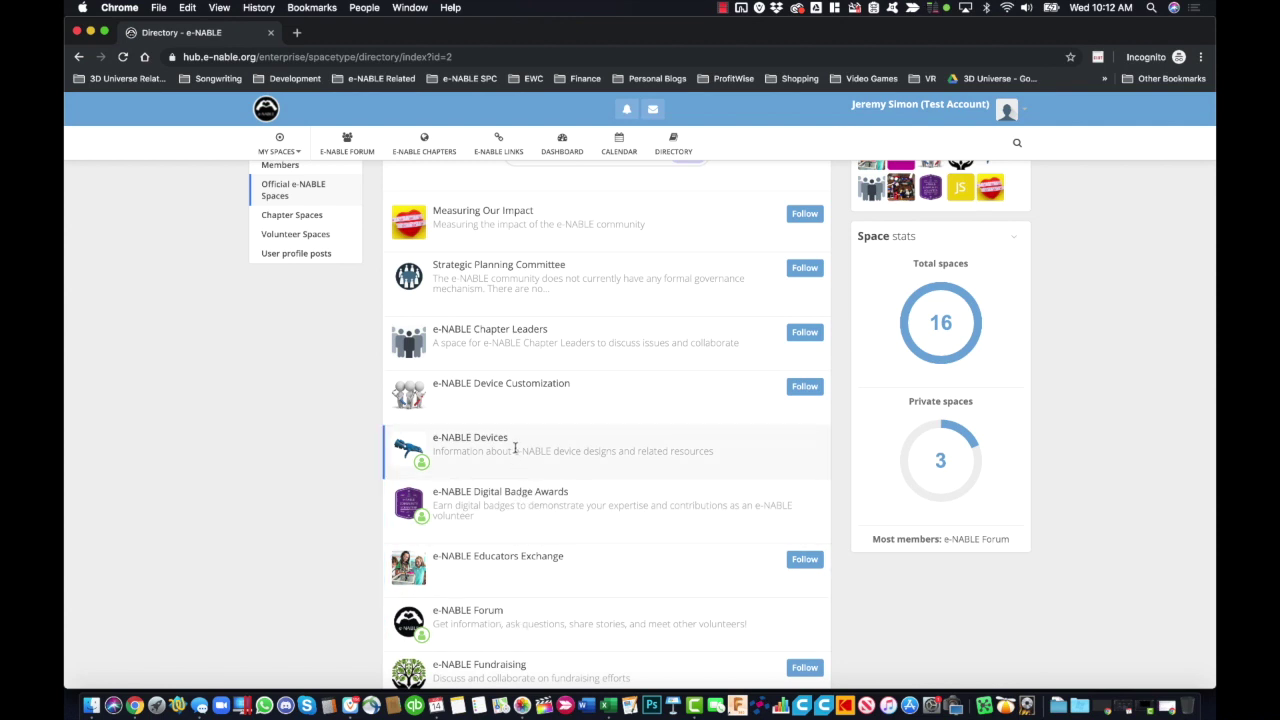
scroll(594, 450, "up", 2)
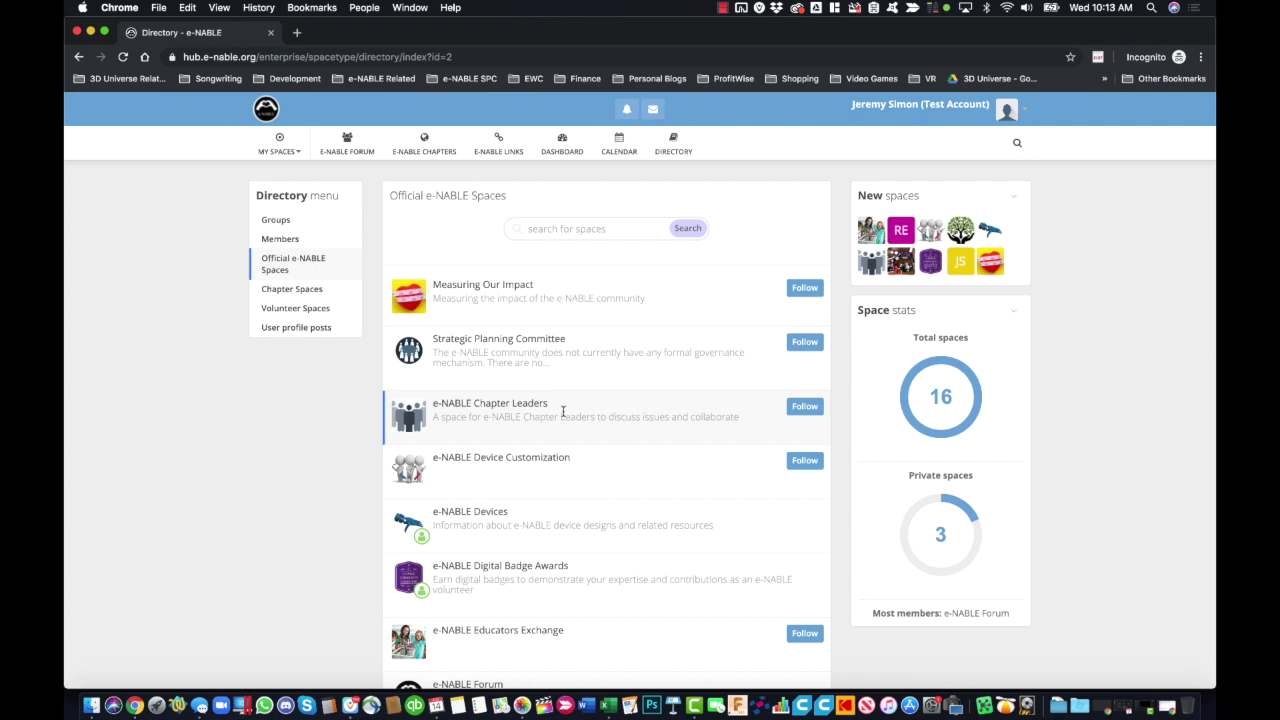
Look through the full list of Official e-NABLE Spaces and check which spaces are listed under My Spaces
scroll(563, 412, "down", 3)
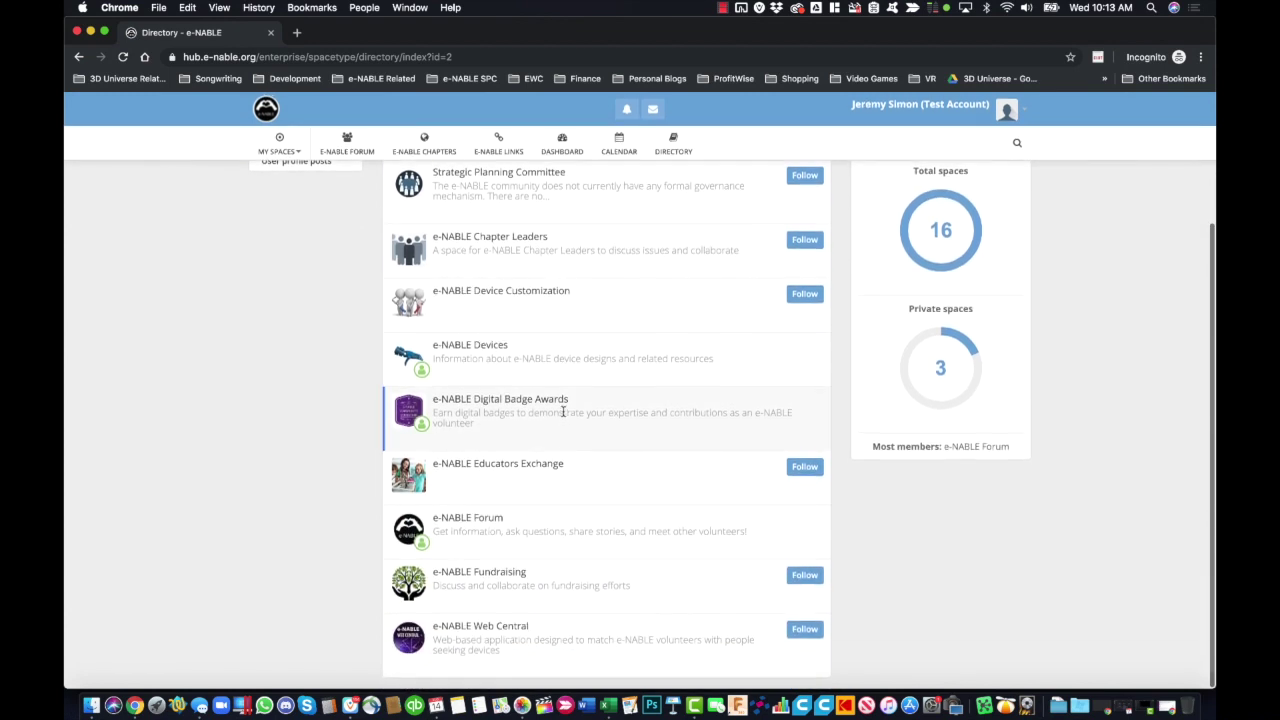
scroll(556, 400, "up", 3)
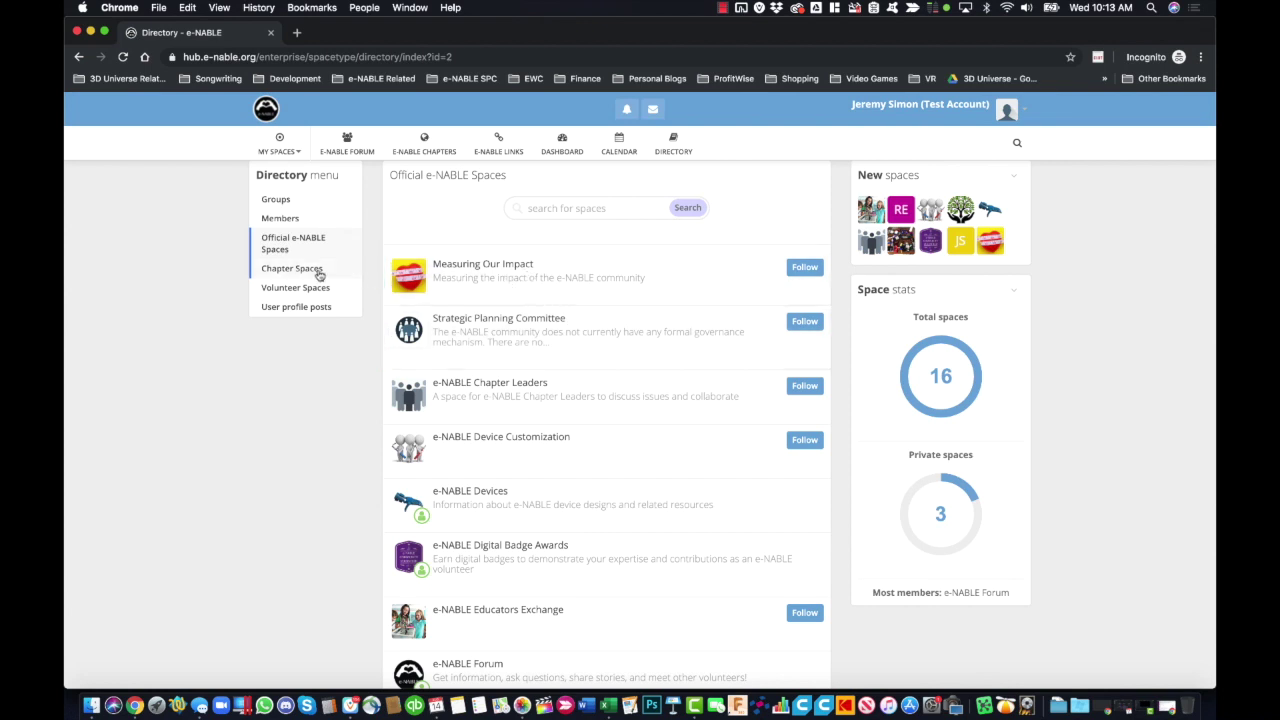
left_click(298, 147)
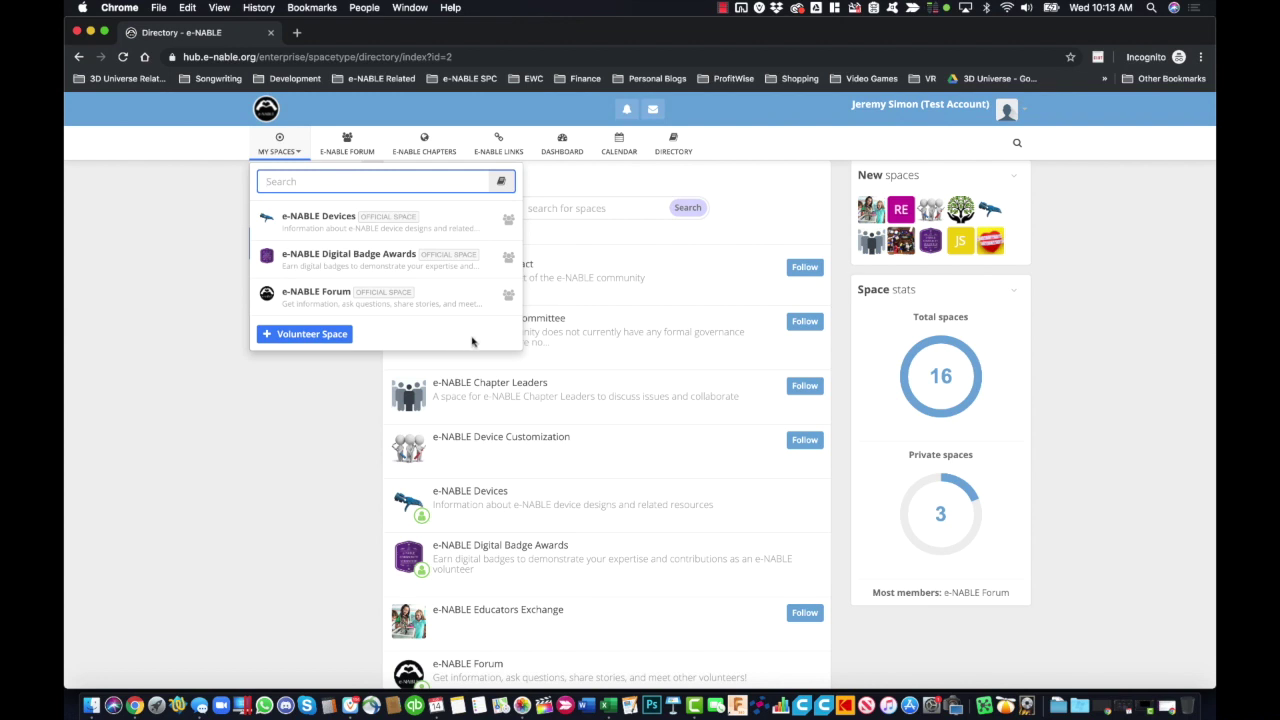
left_click(352, 396)
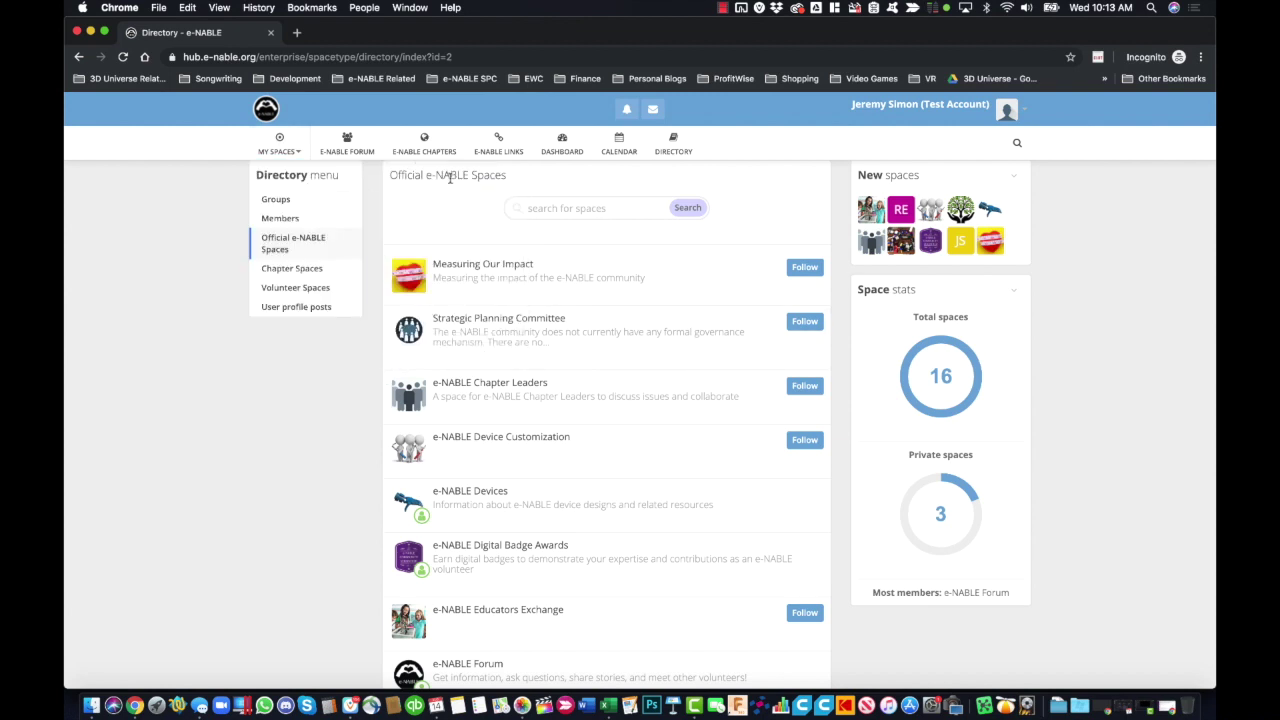
Open the account's own profile and view its Stream post box, About details and Wiki, ending on the Stream
left_click(973, 106)
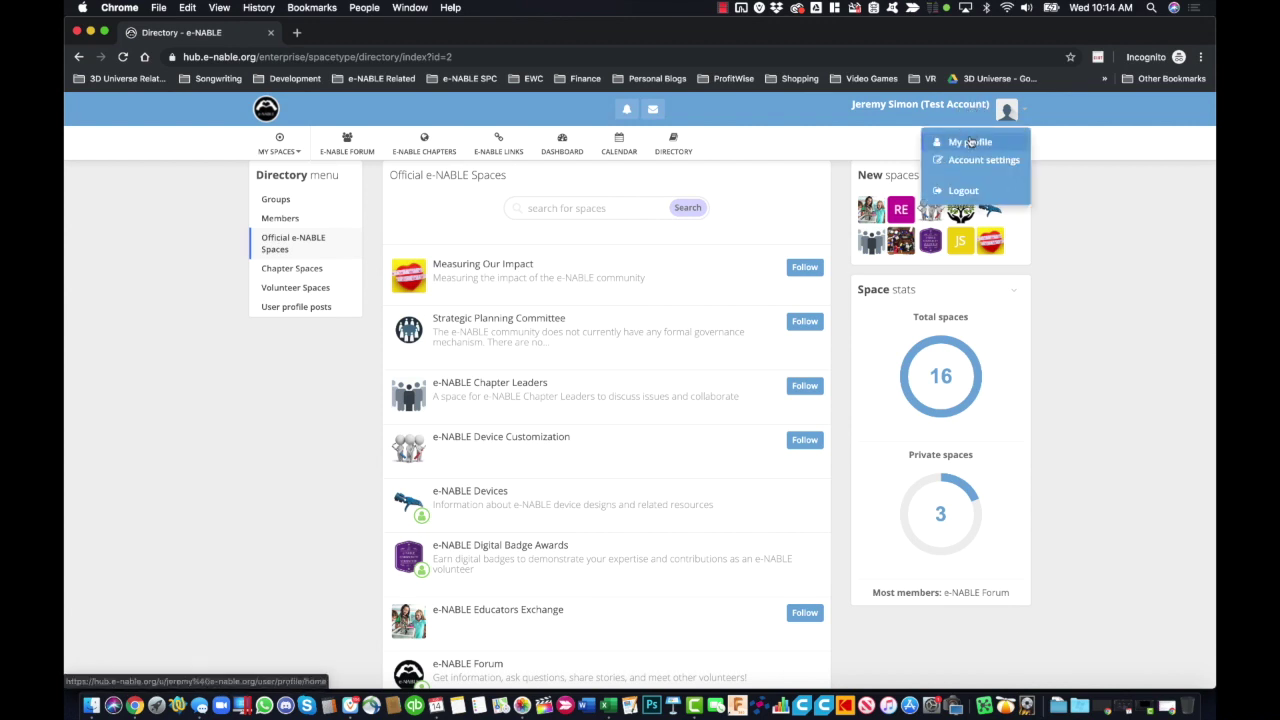
left_click(971, 145)
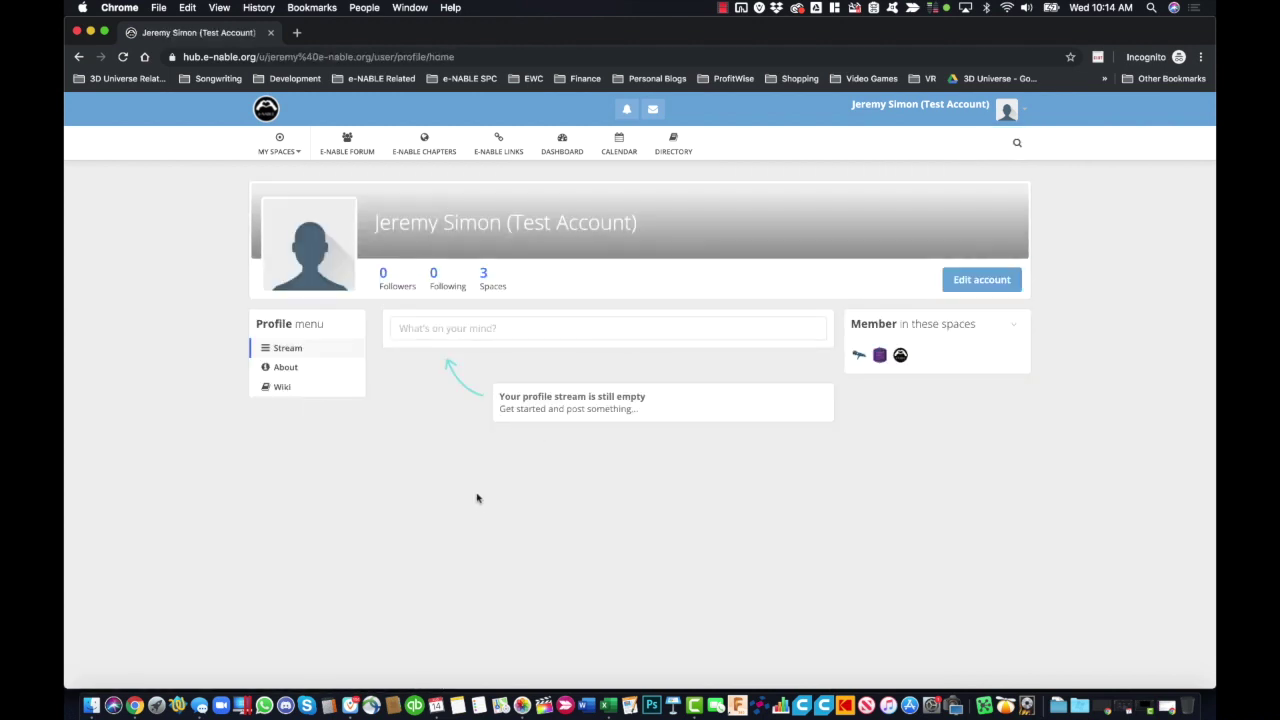
left_click(484, 326)
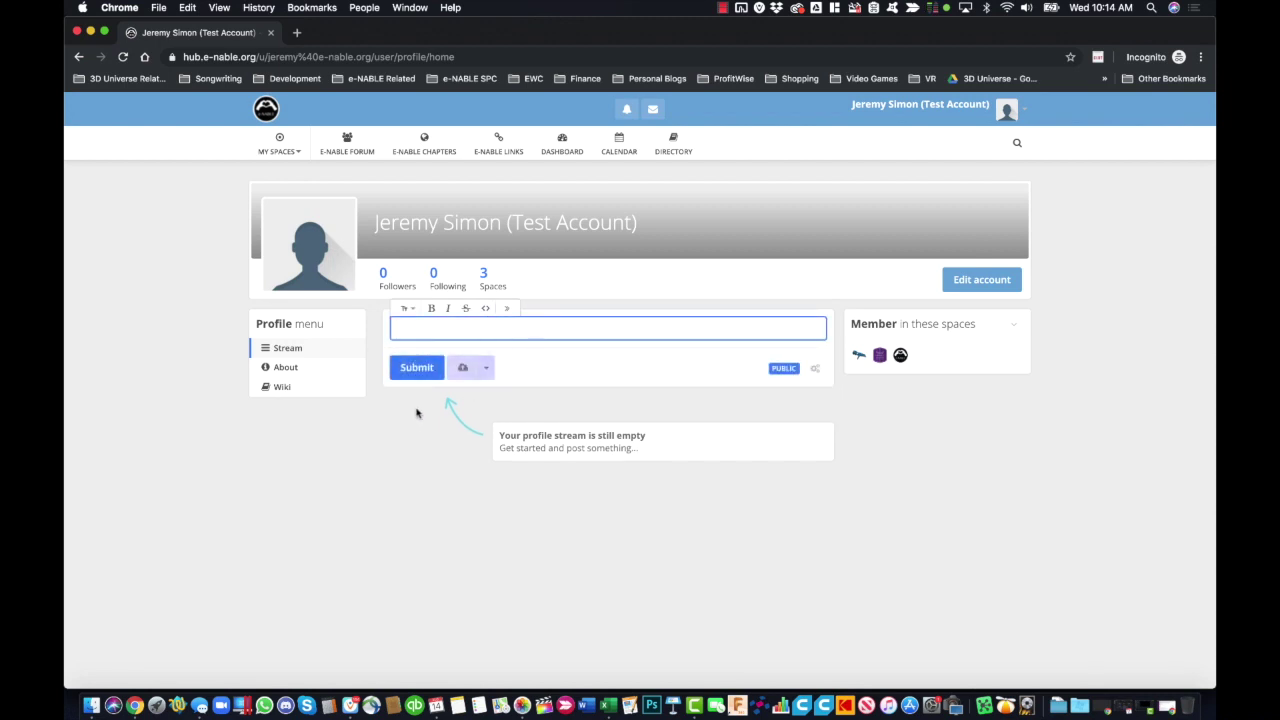
left_click(291, 369)
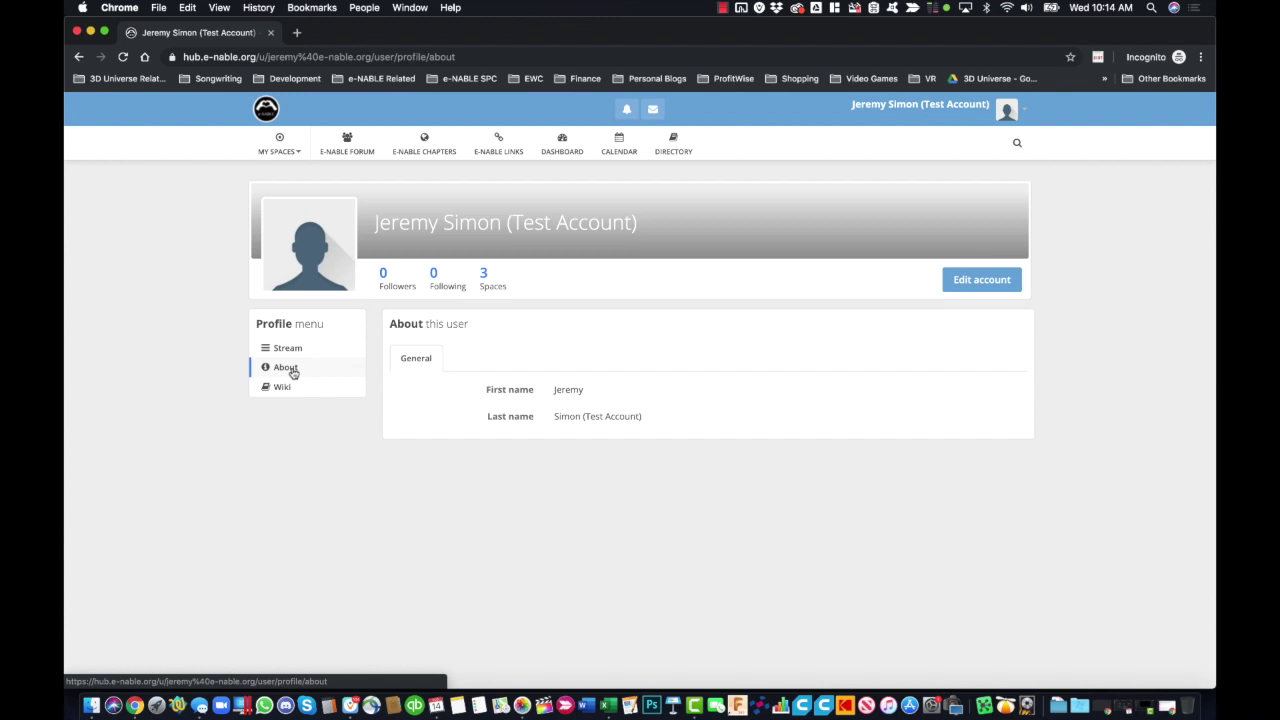
left_click(284, 388)
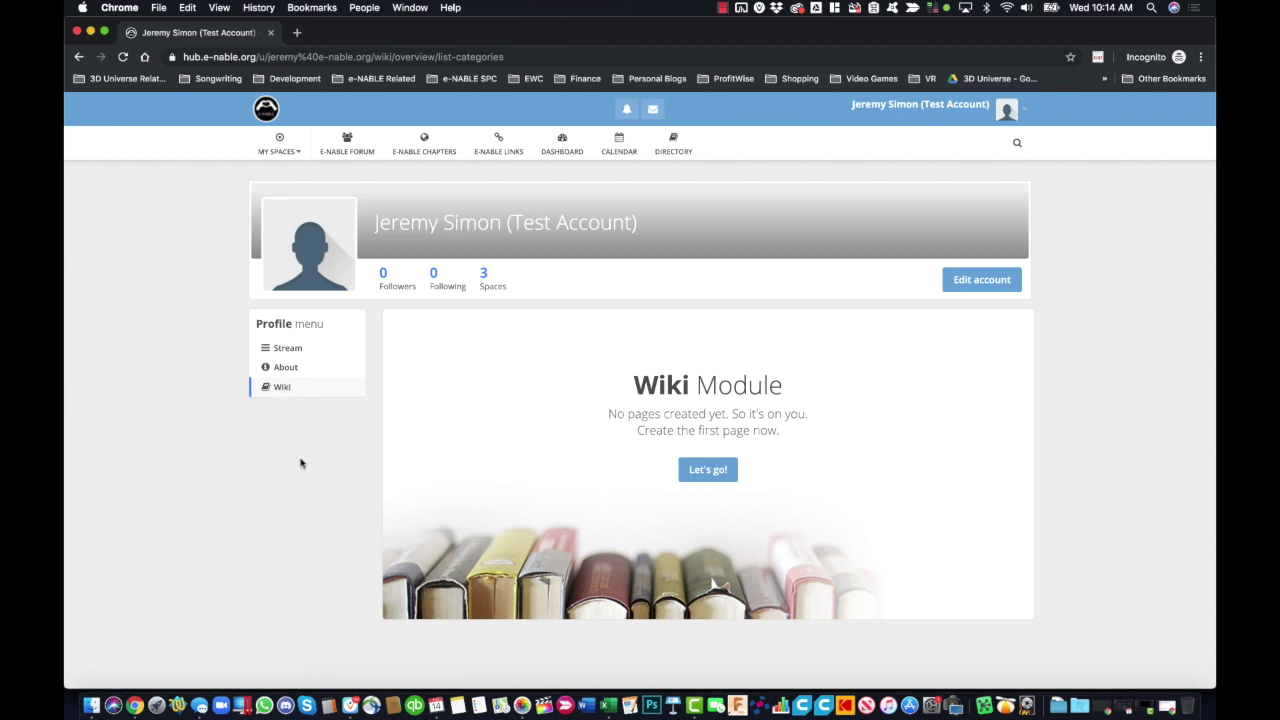
left_click(288, 348)
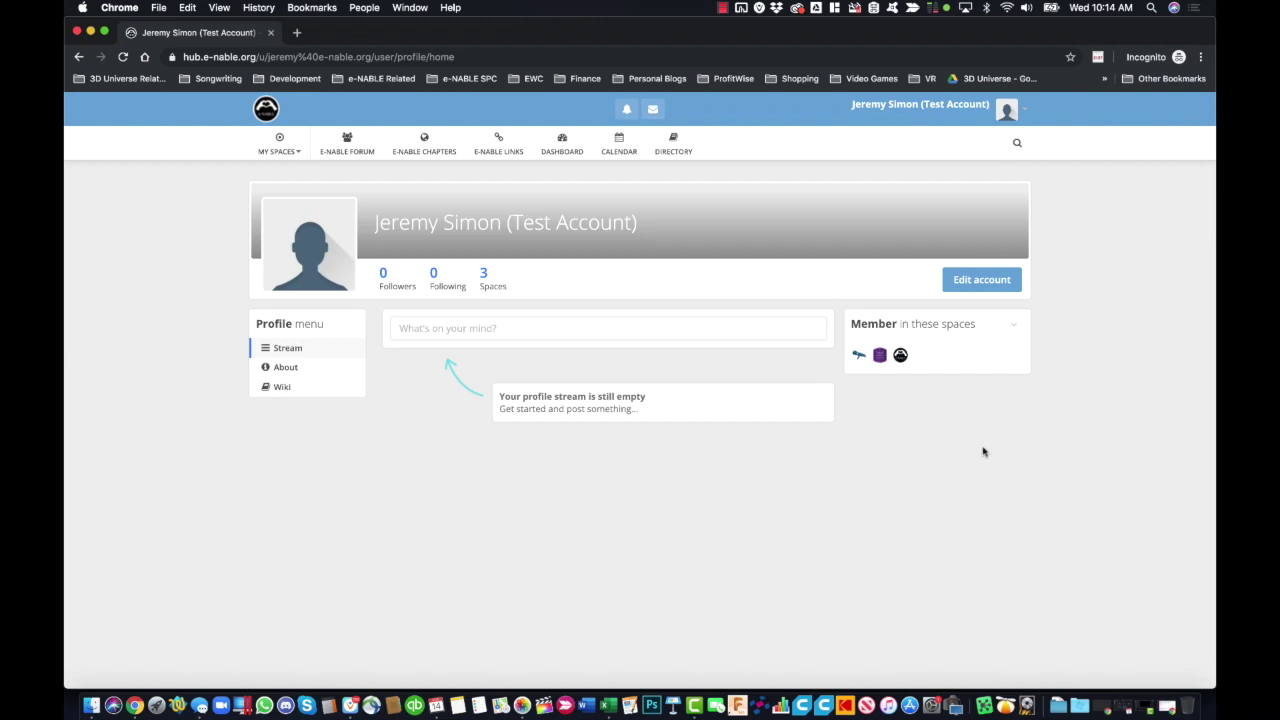
Open the Dashboard and look through the combined stream of recent posts and wiki pages
left_click(578, 140)
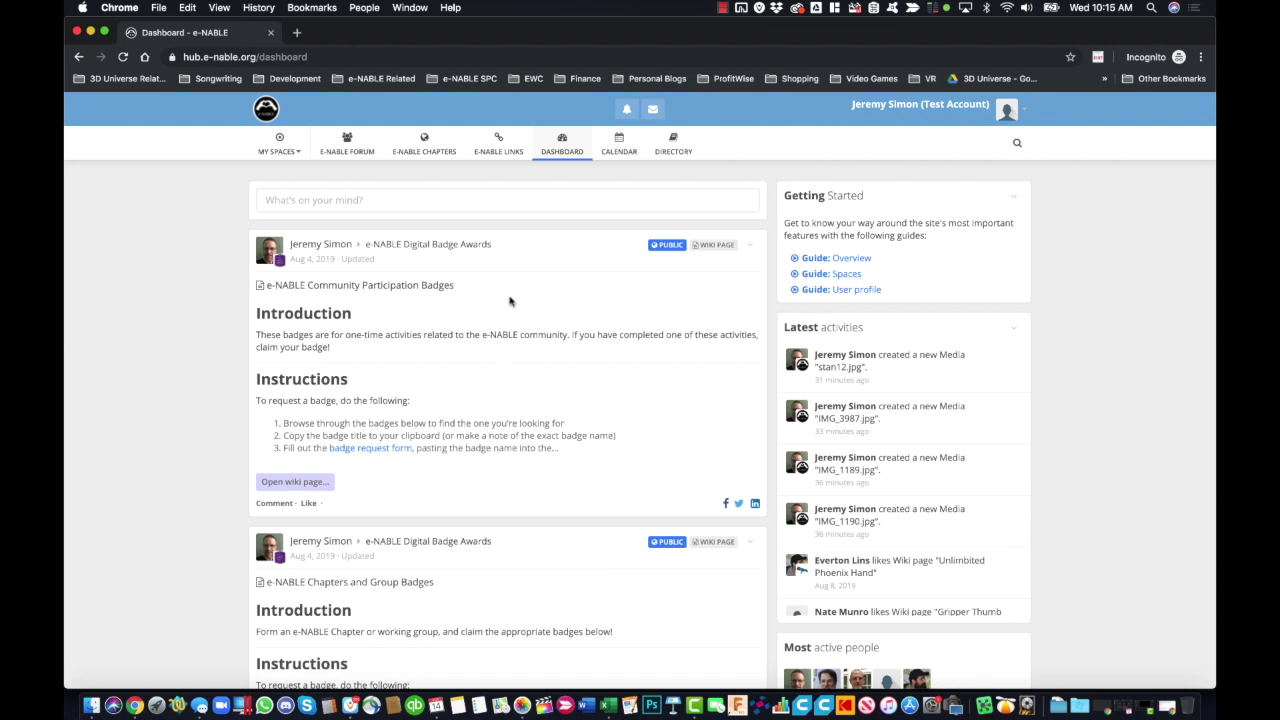
scroll(470, 458, "down", 10)
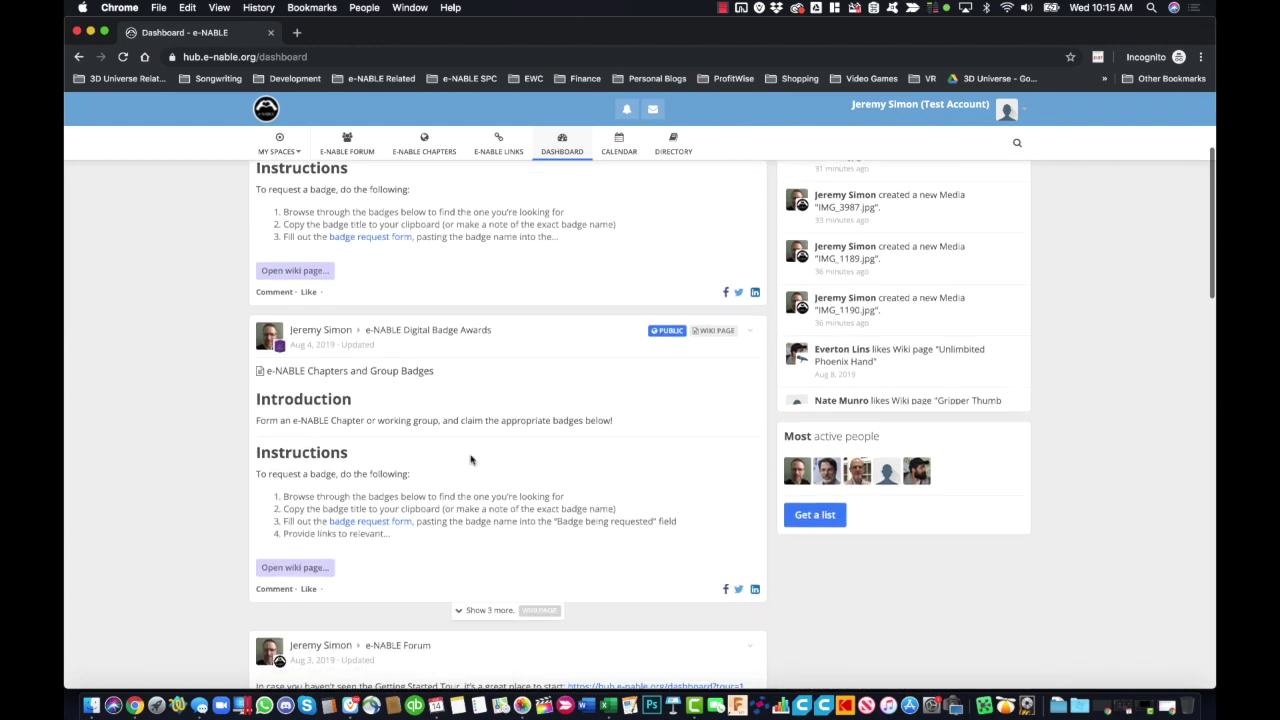
scroll(470, 455, "down", 3)
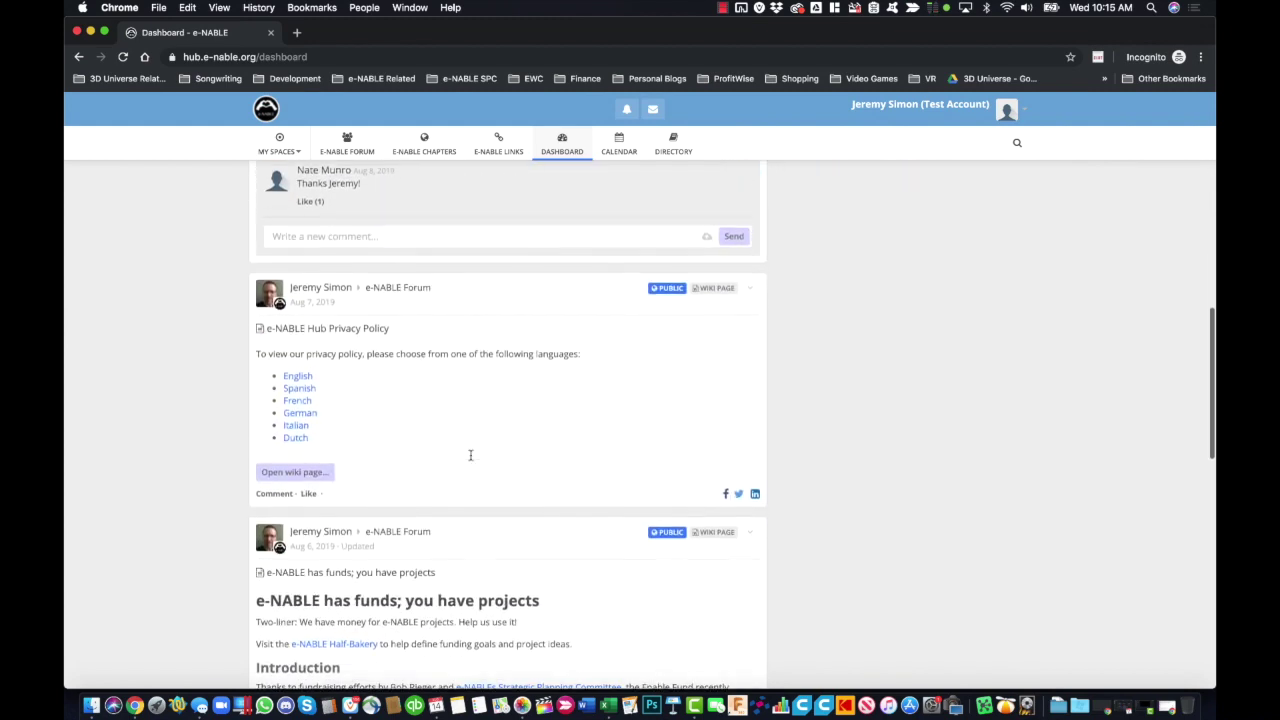
scroll(470, 458, "up", 10)
scroll(470, 458, "up", 3)
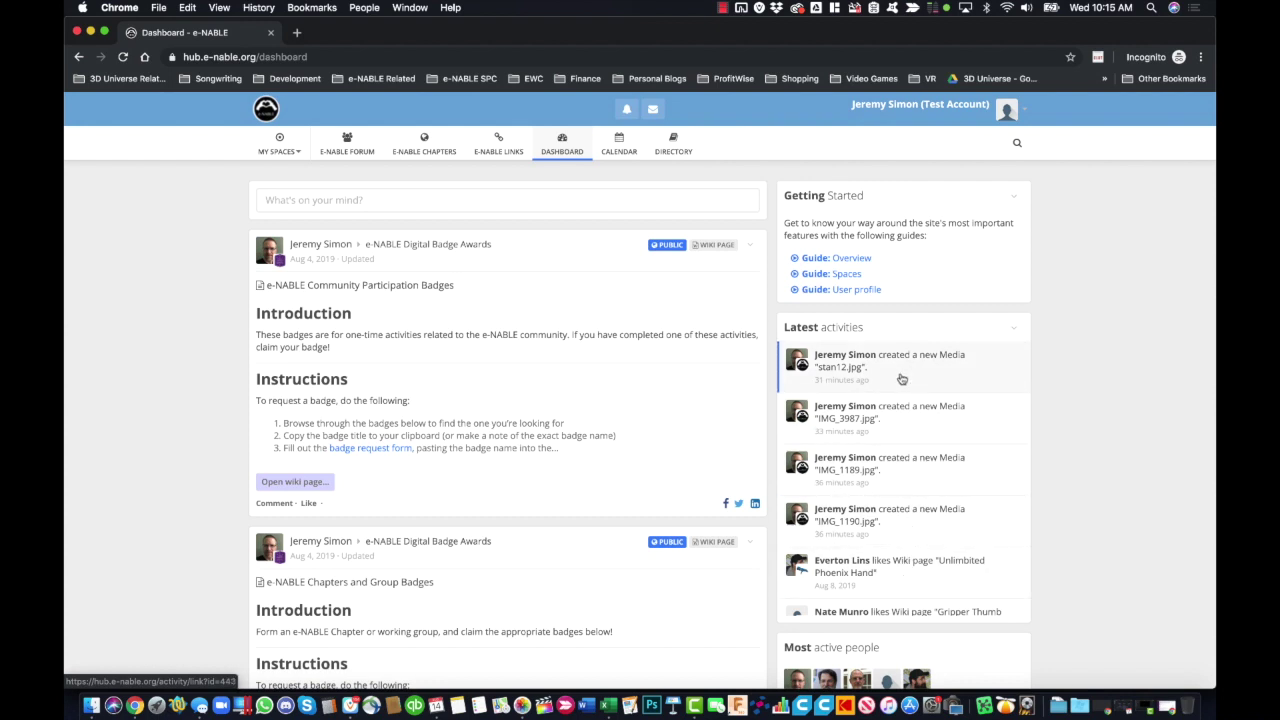
Look through the Dashboard's Latest activities for new media, likes, joined spaces and created wiki pages
scroll(904, 518, "down", 5)
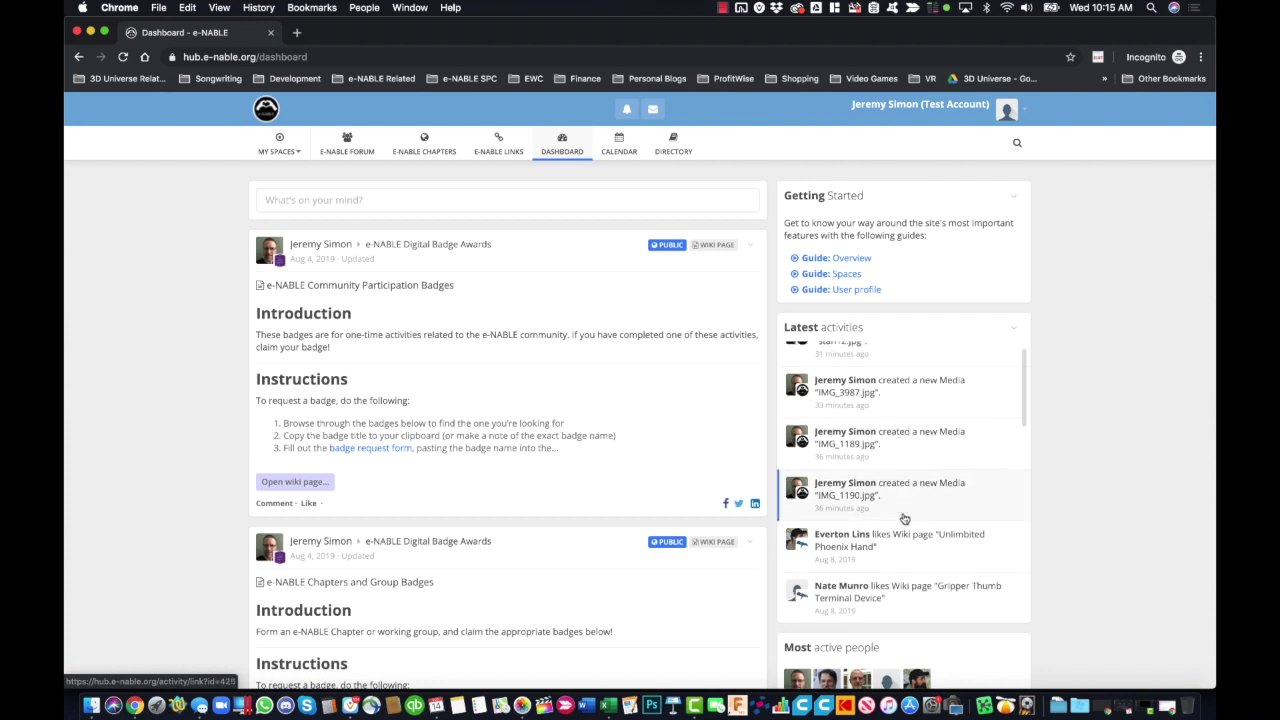
scroll(904, 518, "down", 4)
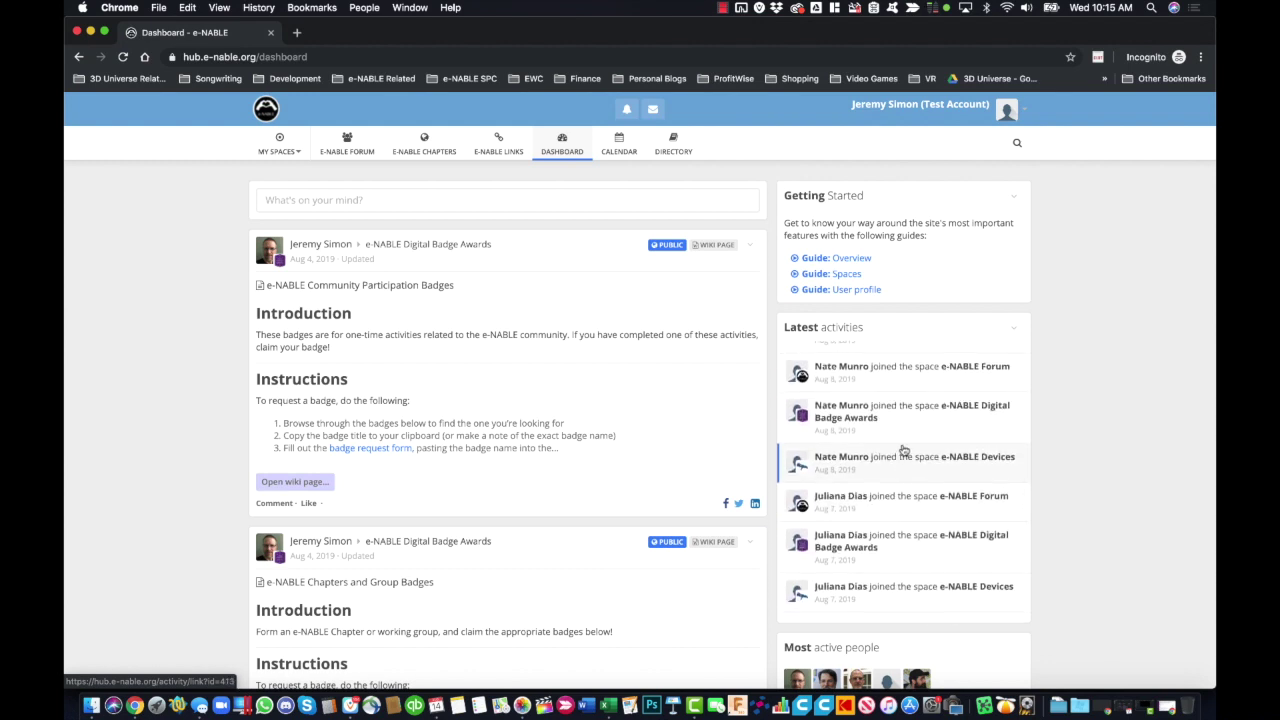
scroll(904, 456, "down", 4)
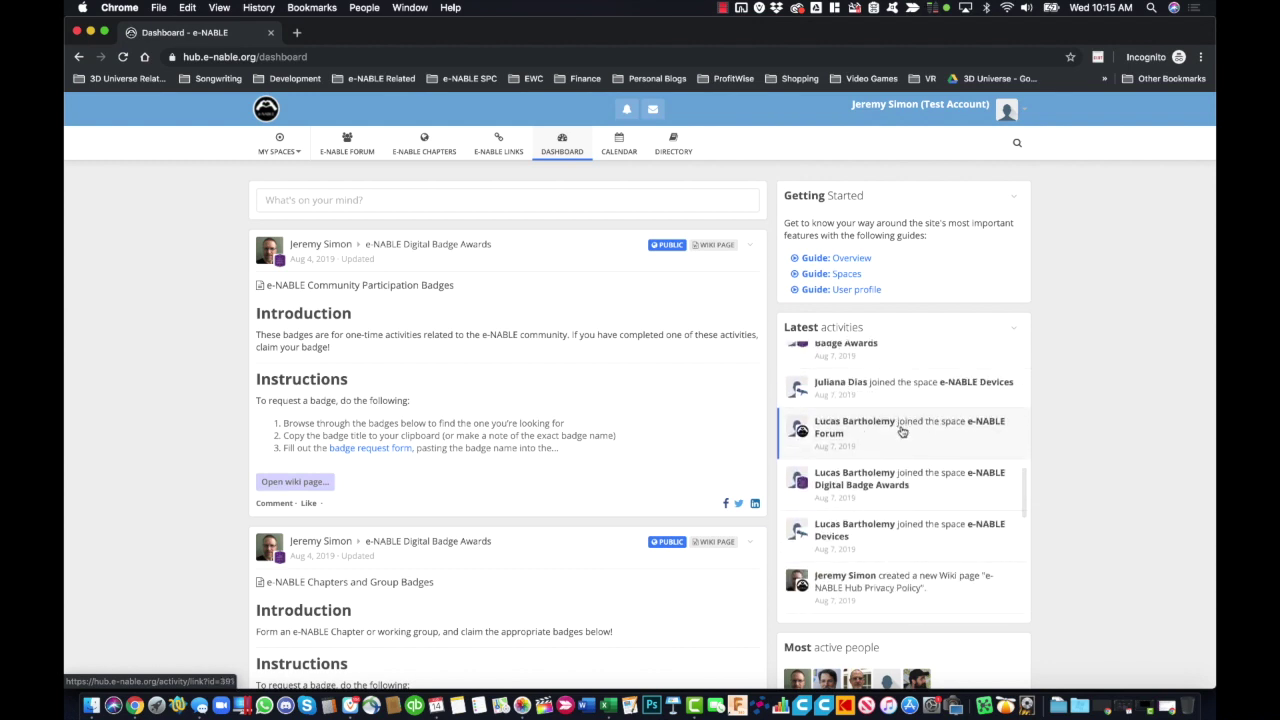
scroll(904, 420, "down", 3)
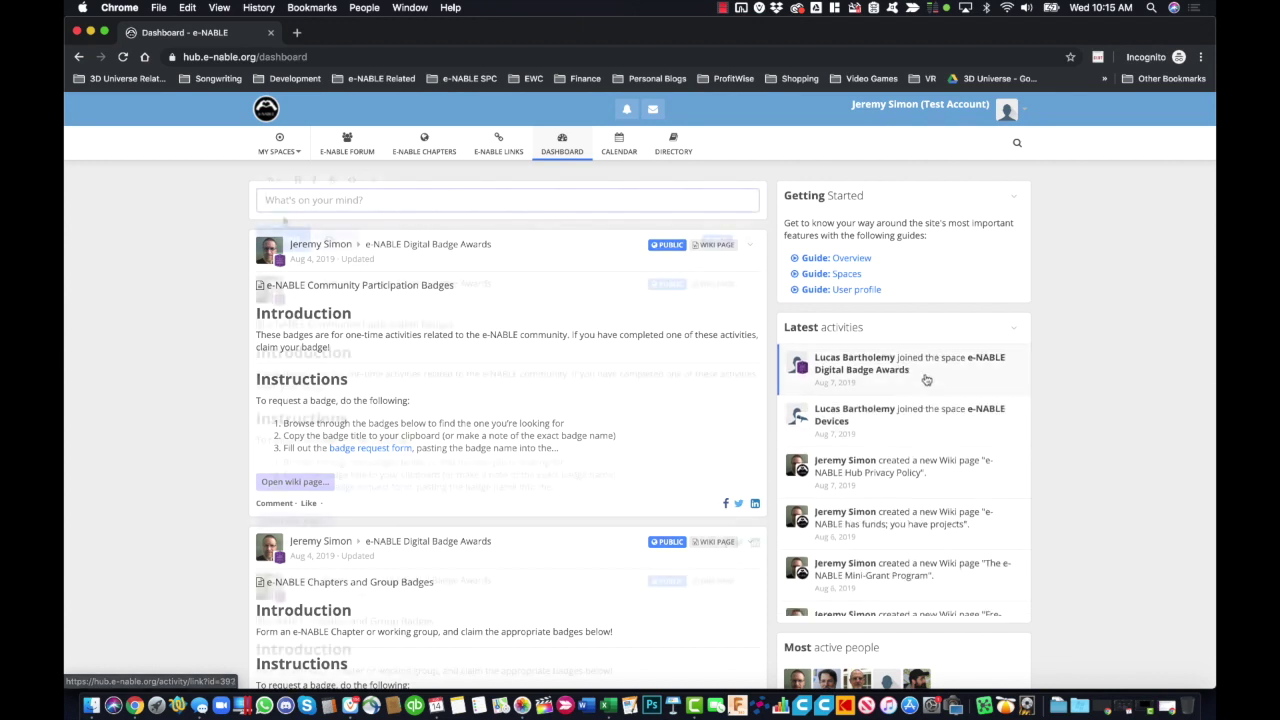
Open the new post box on the Dashboard, and the one on the e-NABLE Forum's Stream, to compare their options
left_click(397, 199)
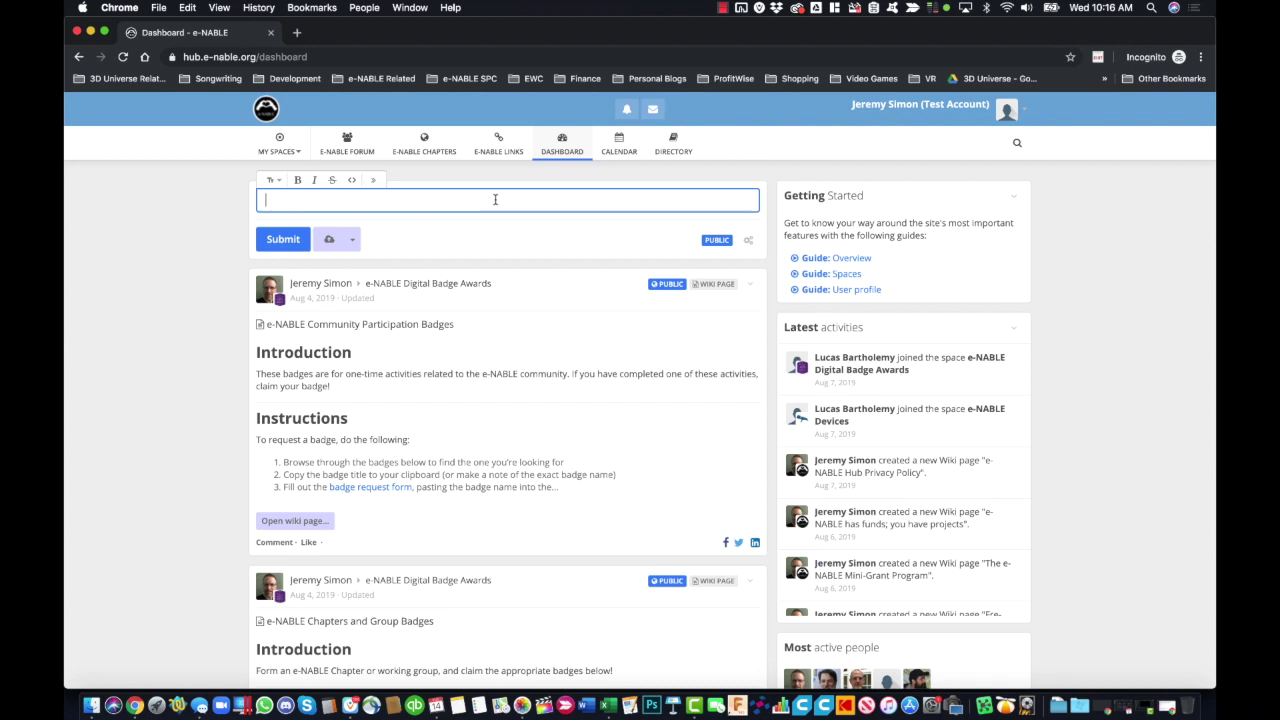
left_click(348, 142)
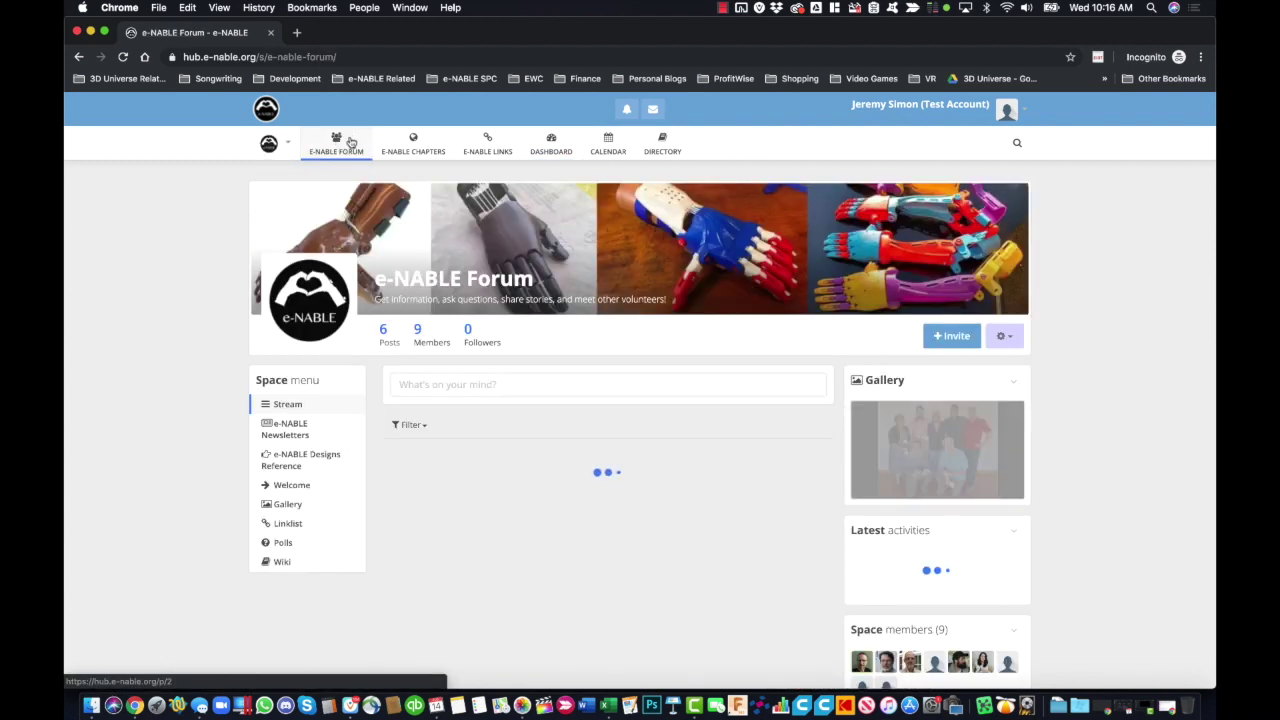
left_click(450, 380)
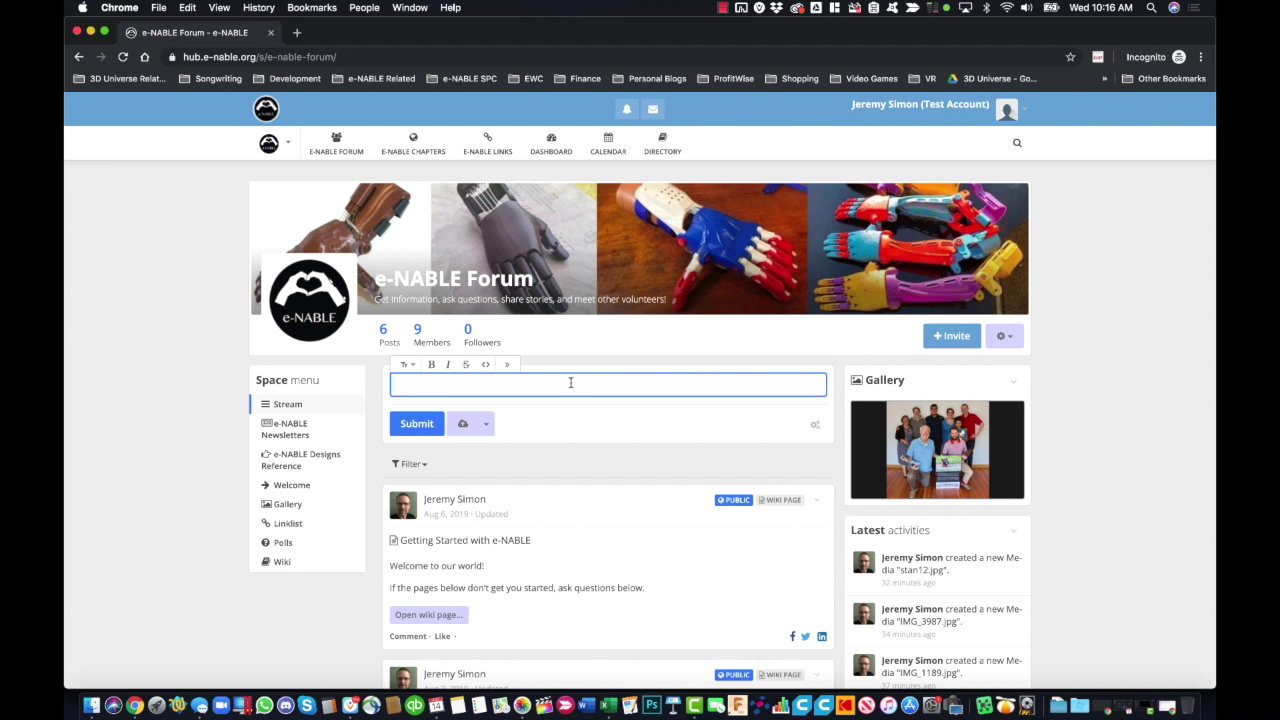
Open the e-NABLE Chapters page and examine the steps to becoming a chapter, the Chapters Map and the chapter list
left_click(432, 140)
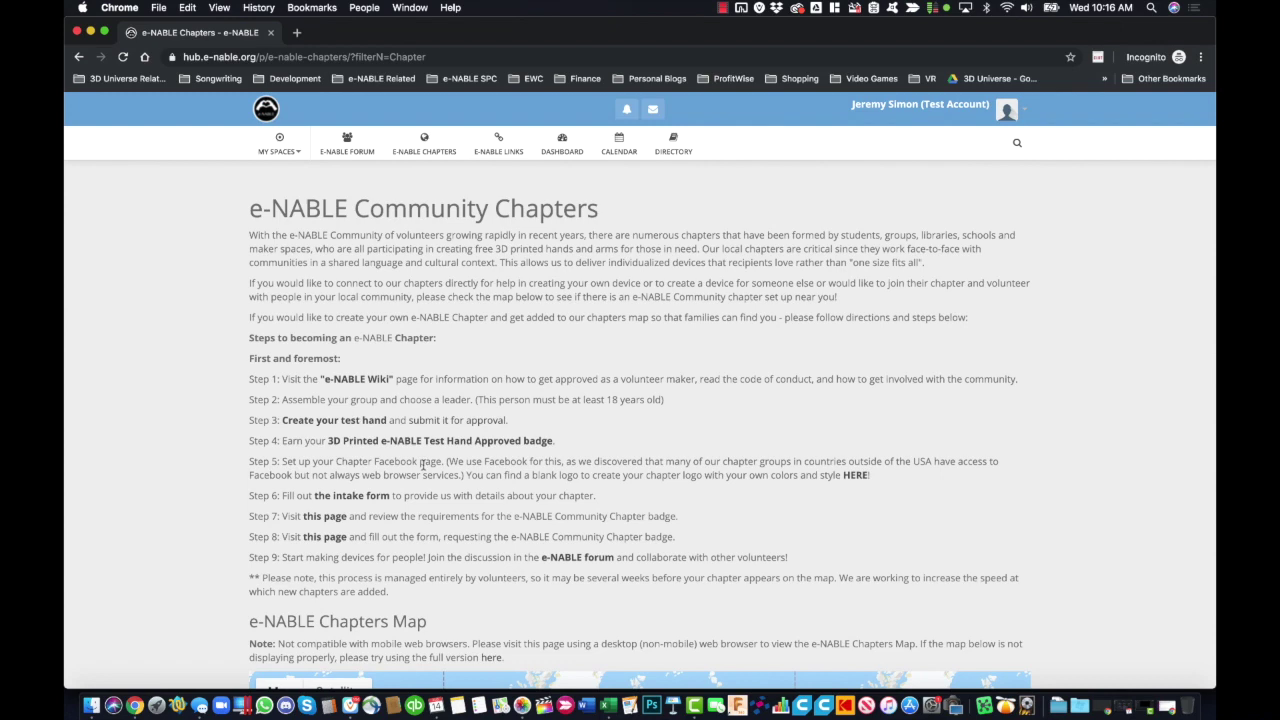
scroll(423, 464, "down", 5)
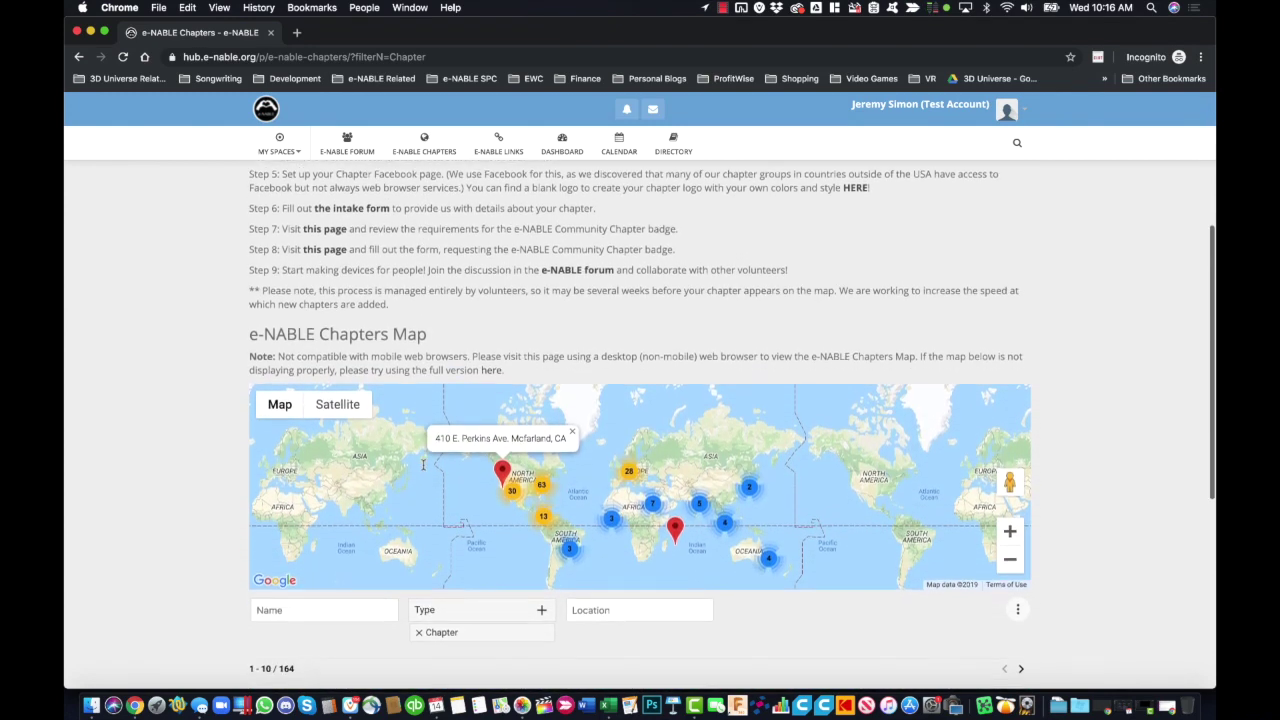
scroll(423, 464, "down", 2)
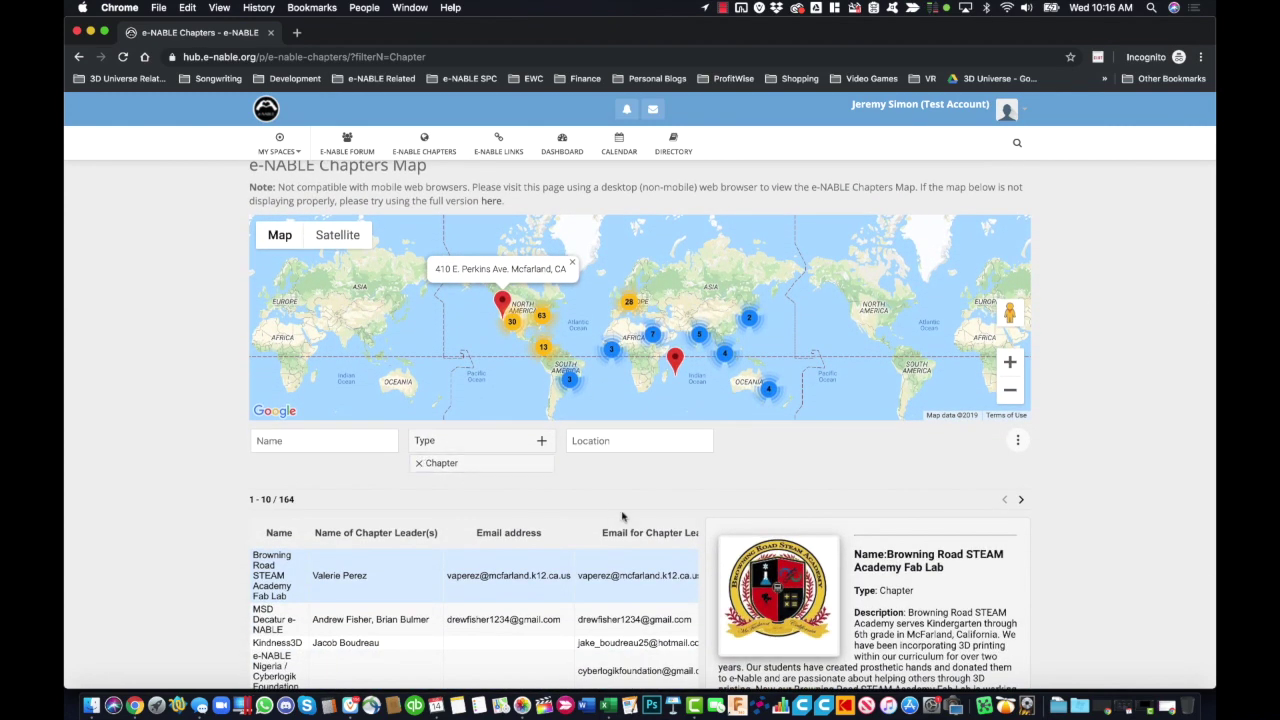
scroll(784, 463, "down", 3)
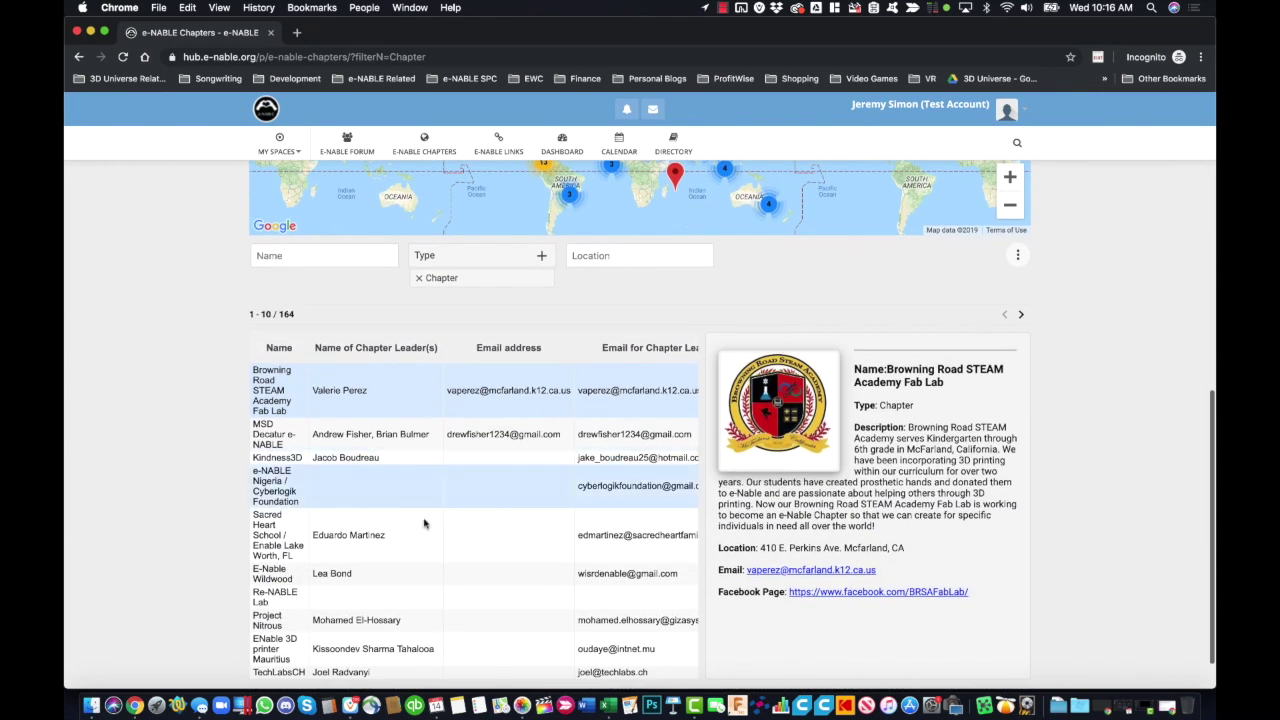
scroll(584, 368, "up", 3)
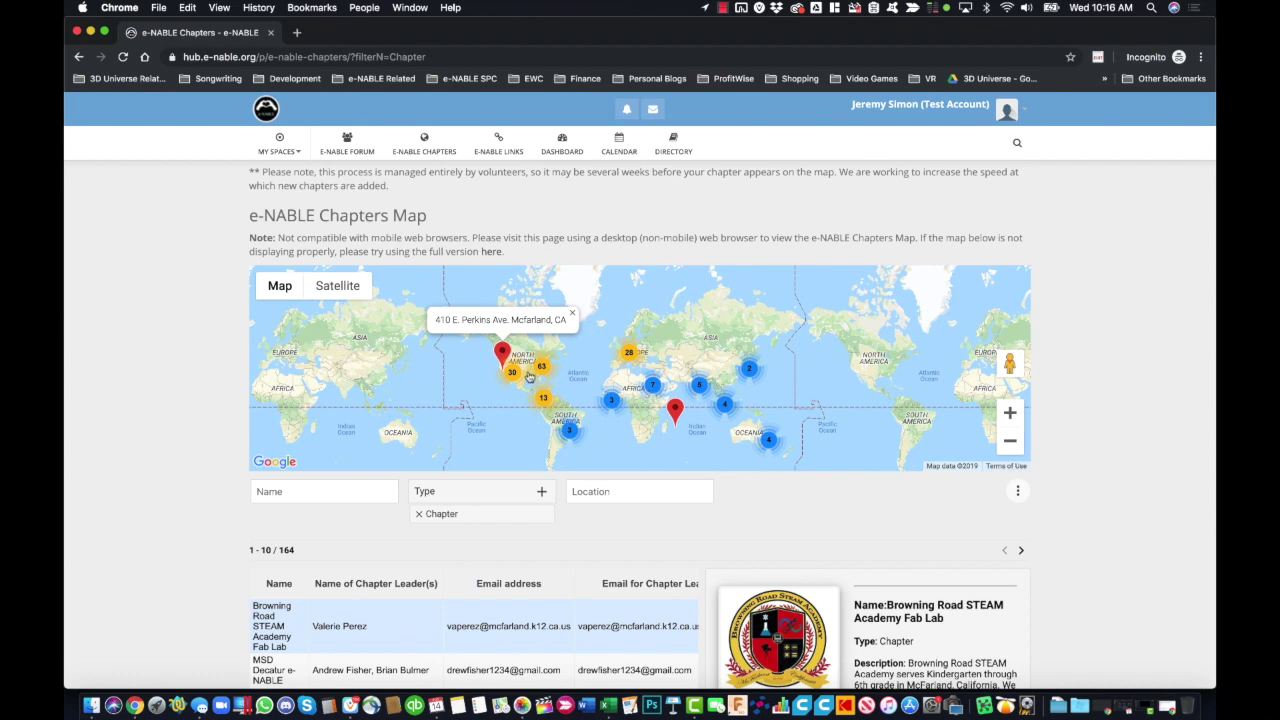
Explore the Chapters Map from the Springdale and Evansville chapters to the Chicago area, and view the chapter details below
left_click(530, 377)
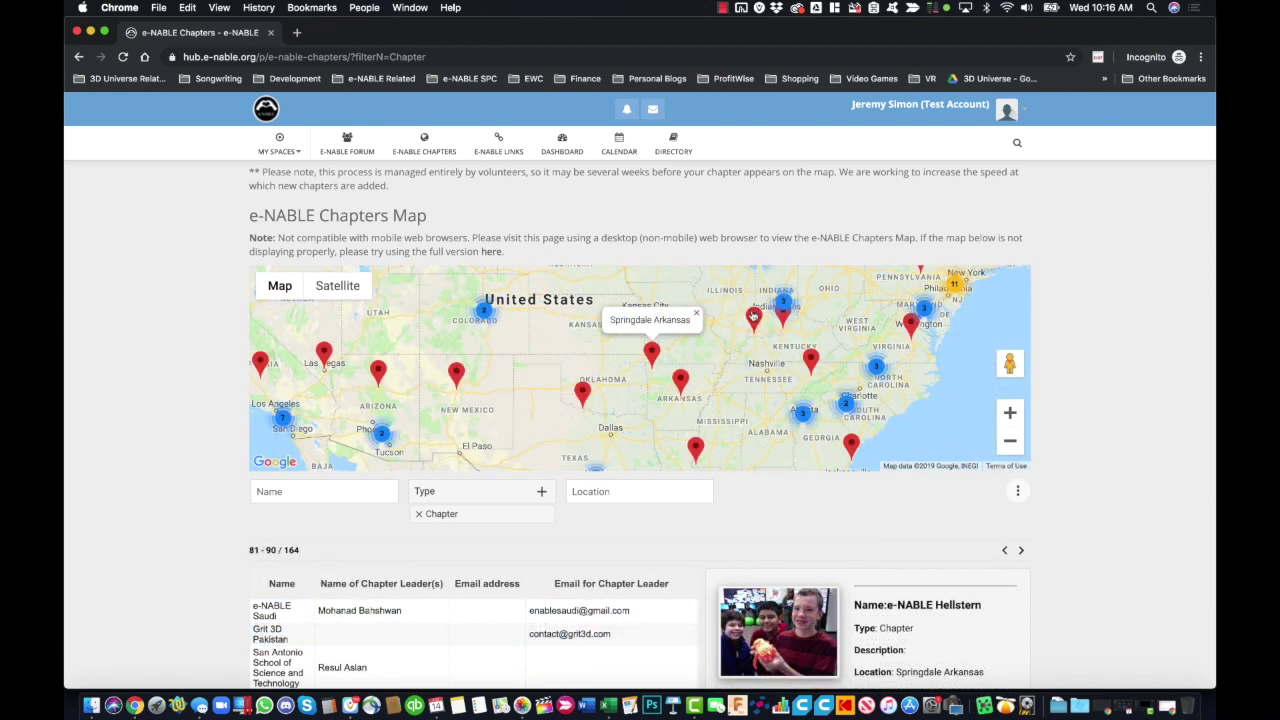
left_click(753, 316)
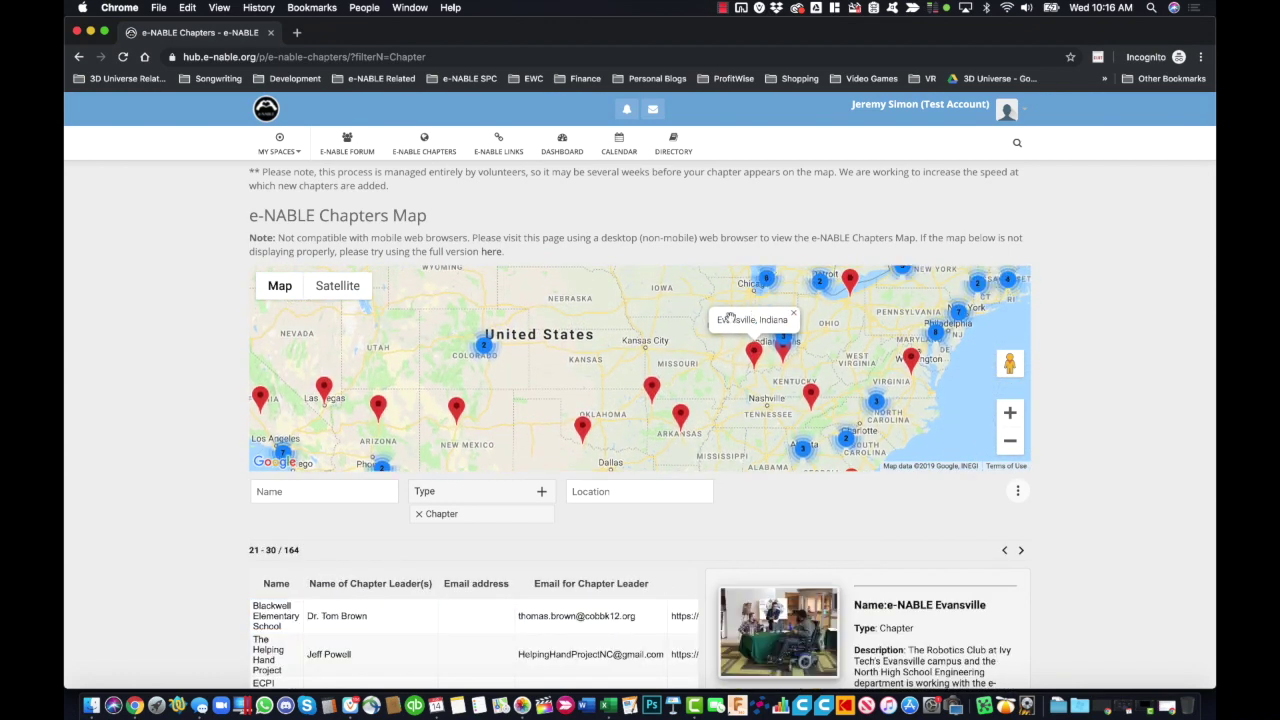
left_click(766, 280)
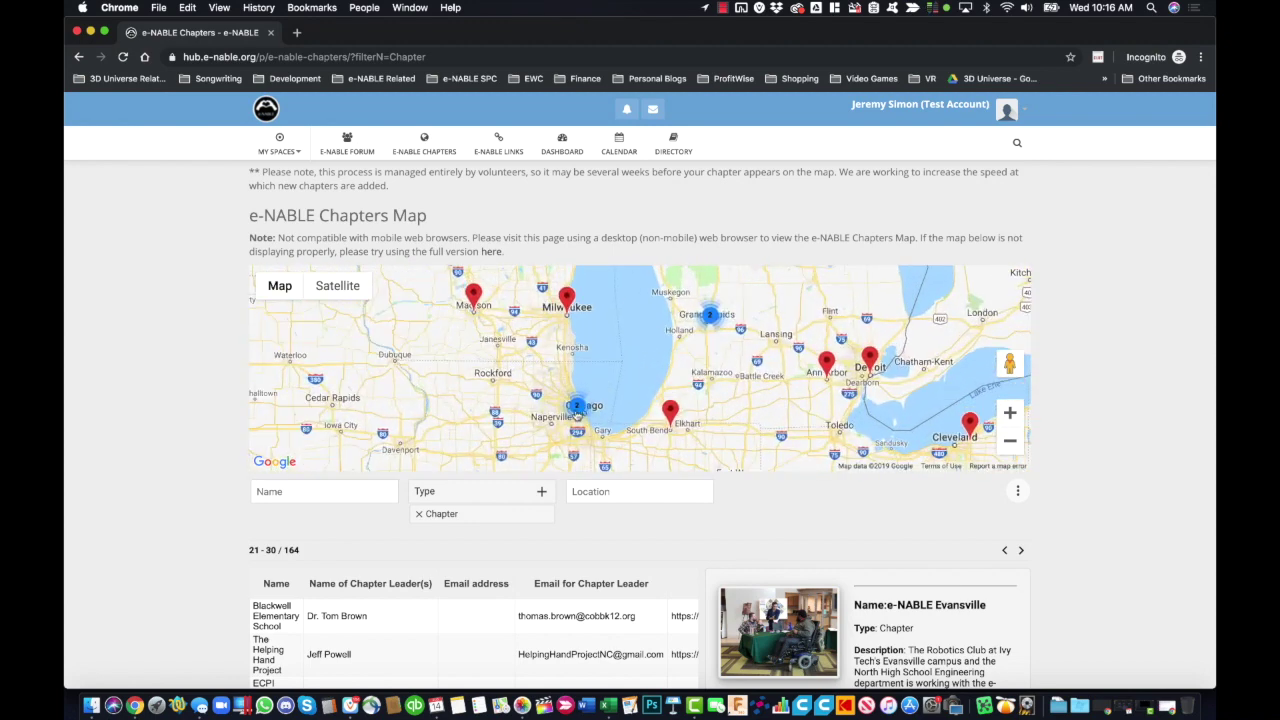
left_click(577, 408)
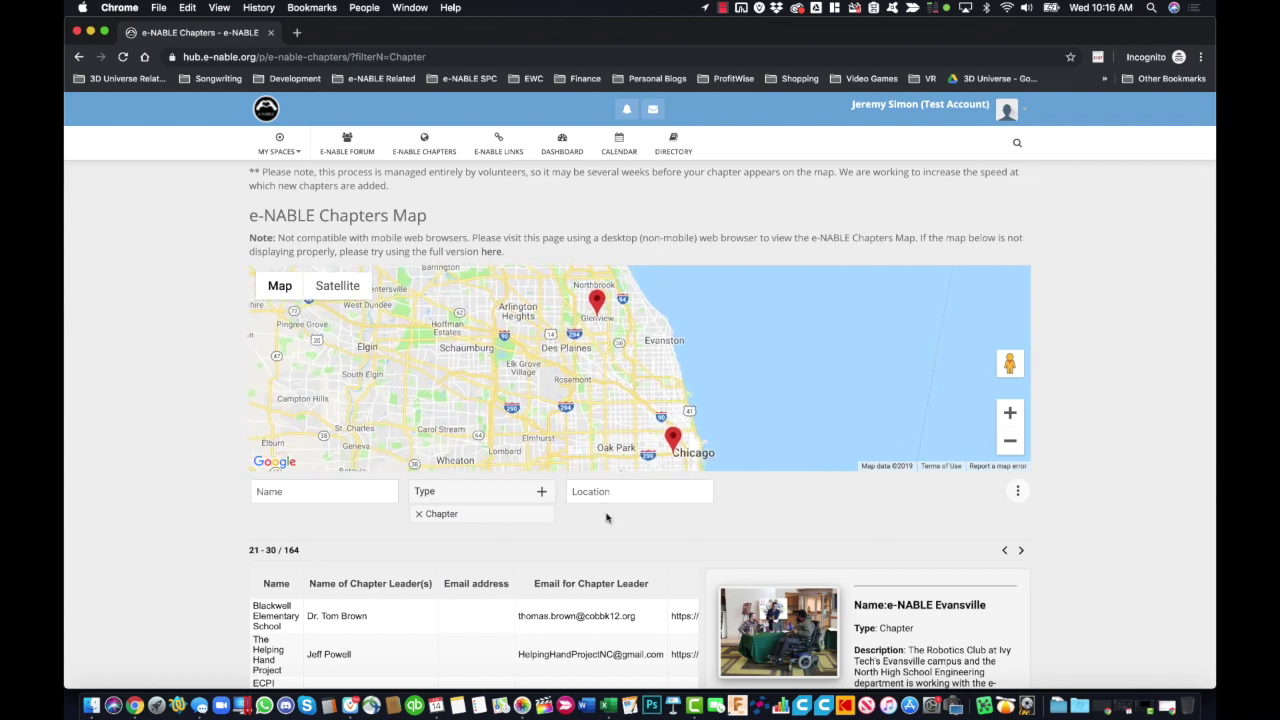
scroll(606, 517, "down", 5)
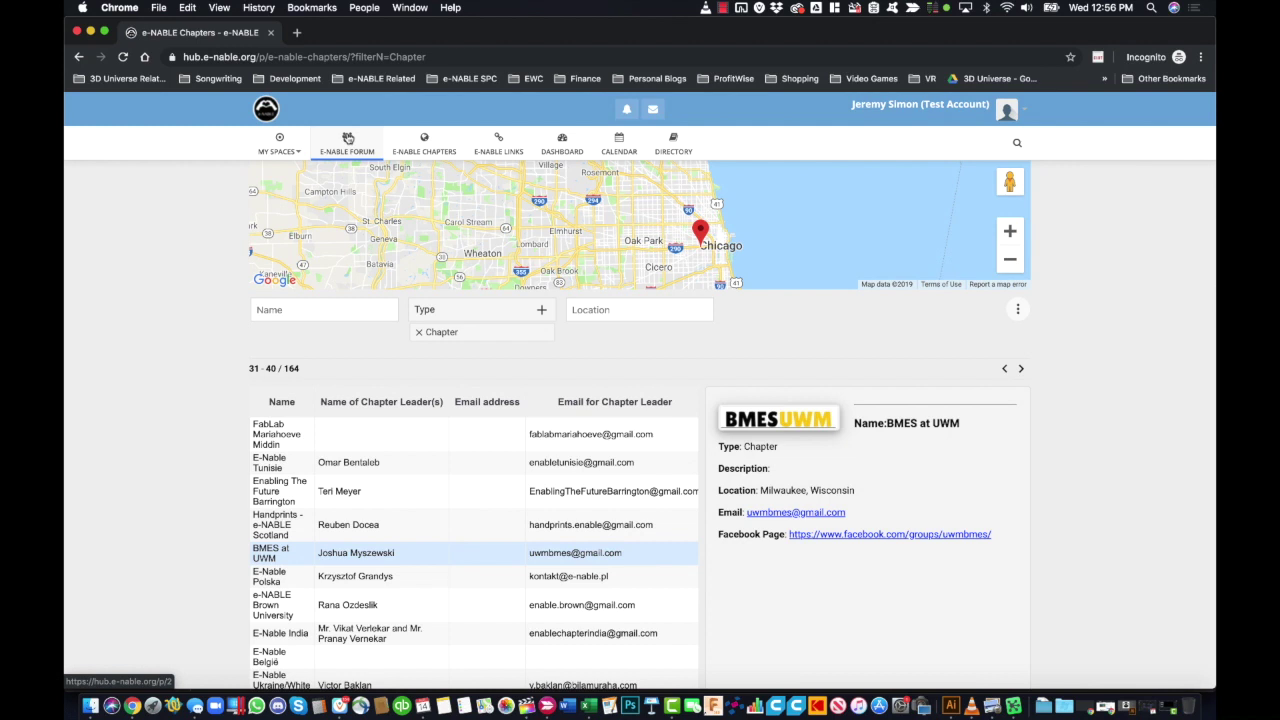
Open the e-NABLE Devices space, look over its Wiki index and read the "Which Design?" page
left_click(280, 146)
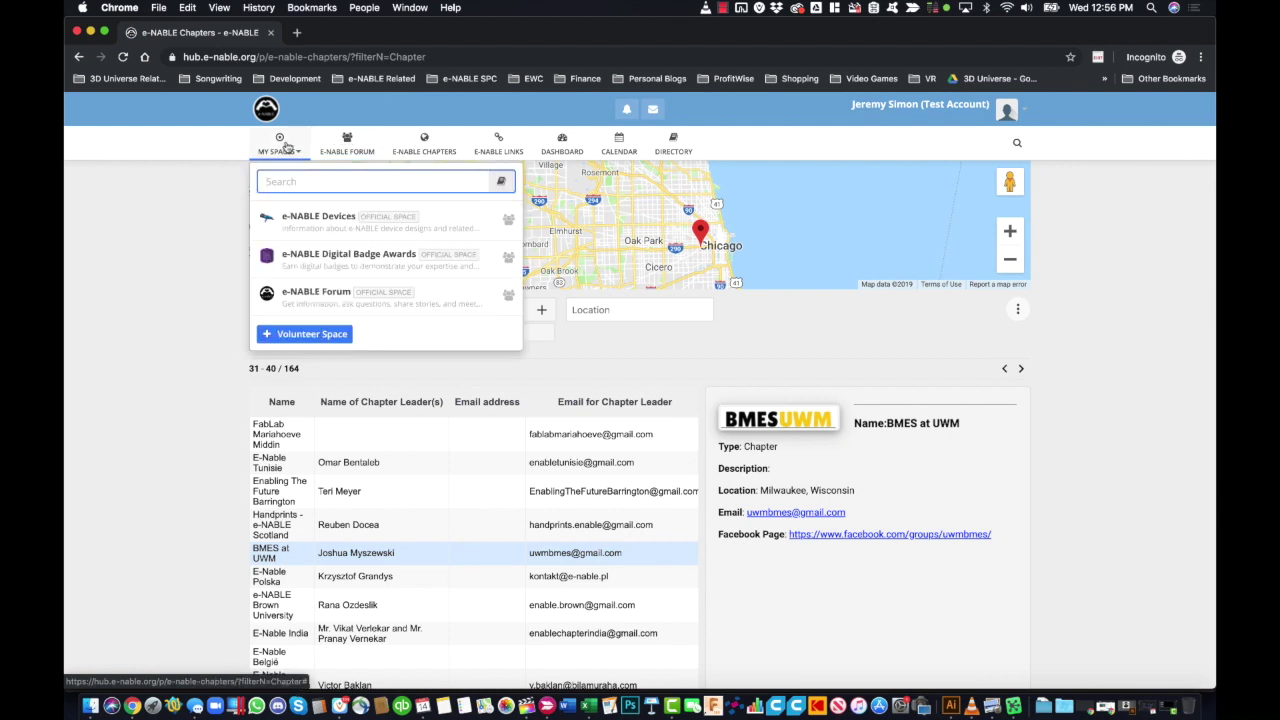
left_click(318, 217)
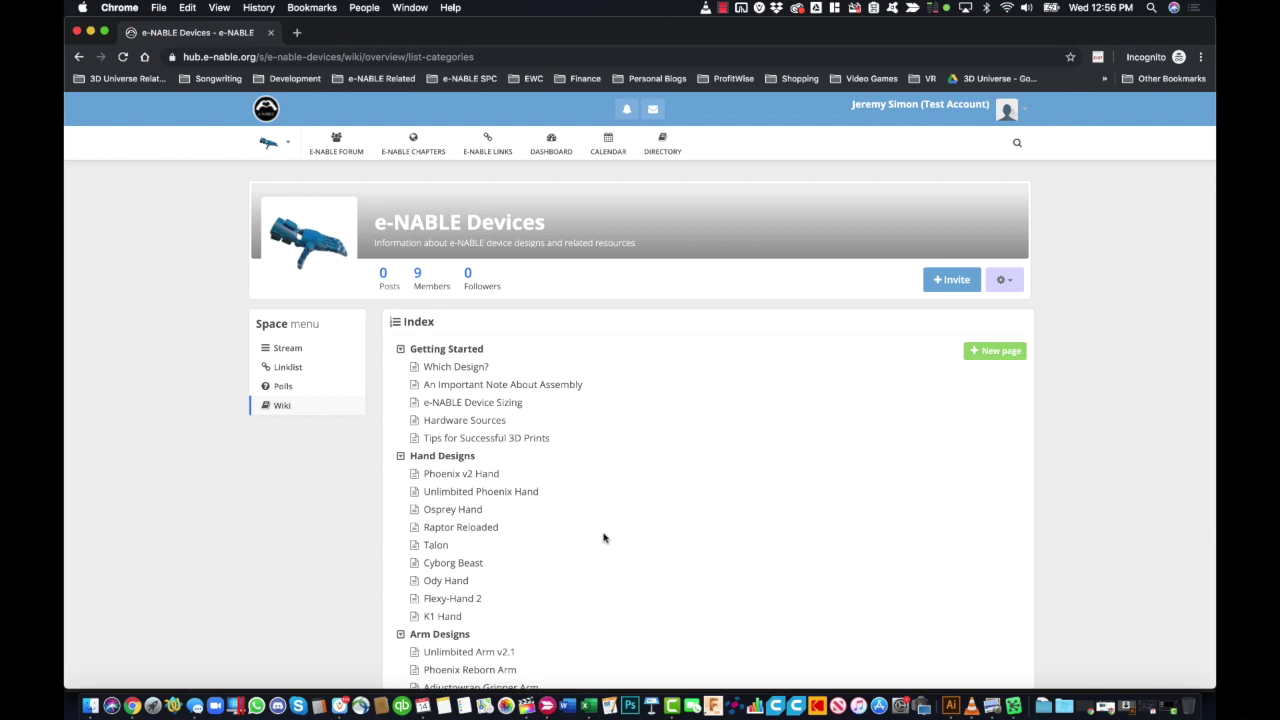
scroll(603, 538, "down", 5)
scroll(603, 538, "up", 4)
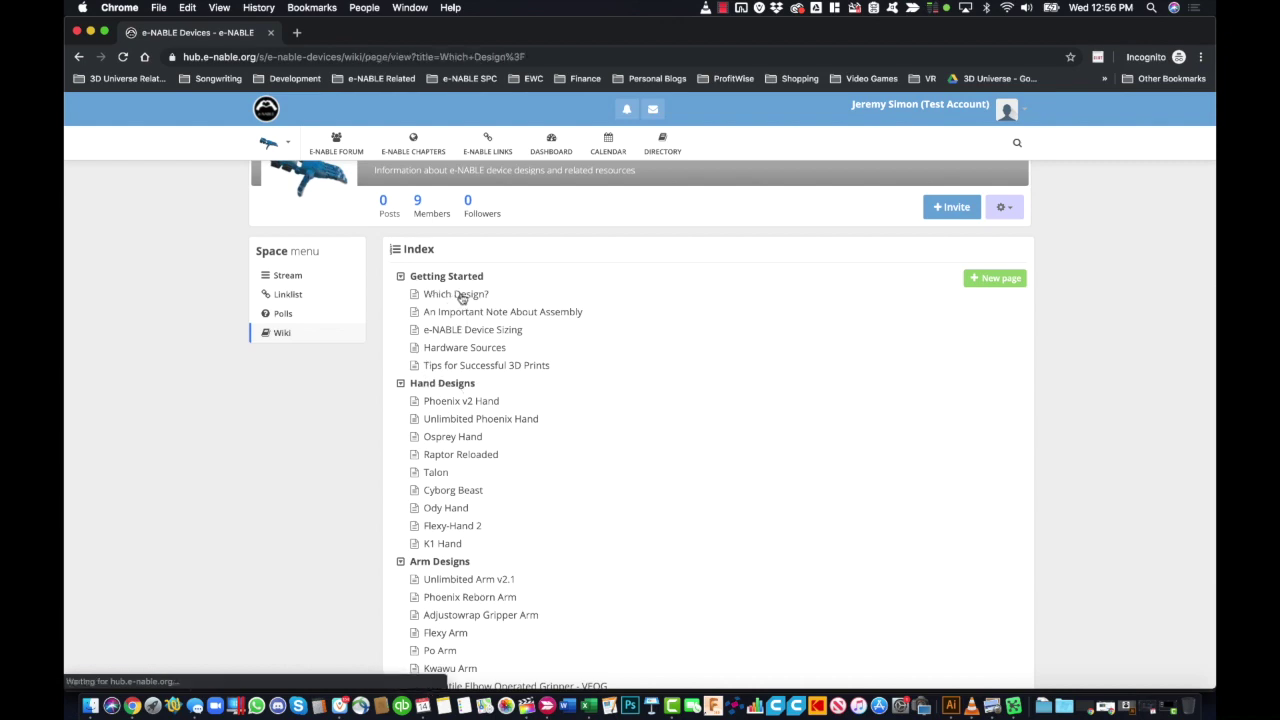
left_click(459, 294)
scroll(702, 479, "down", 5)
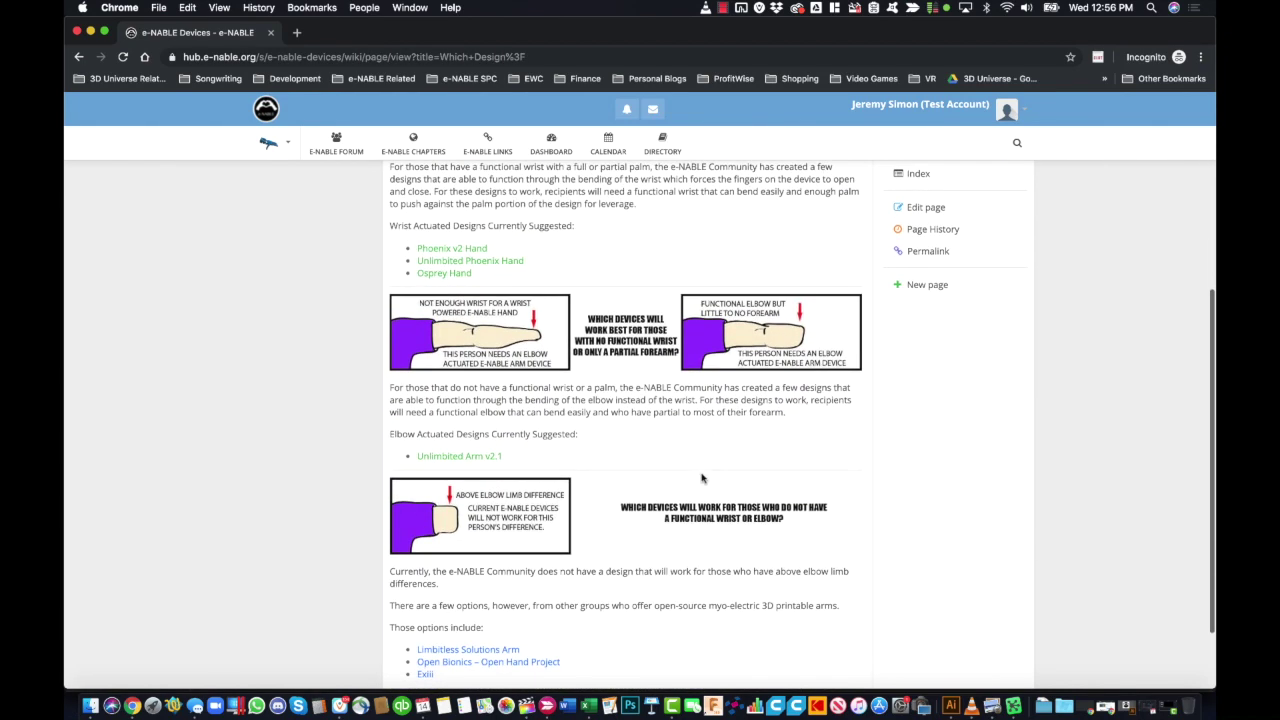
Return to the e-NABLE Devices Wiki index and look over its Getting Started, Hand, Arm and Other Designs categories
scroll(702, 479, "up", 5)
scroll(702, 479, "up", 1)
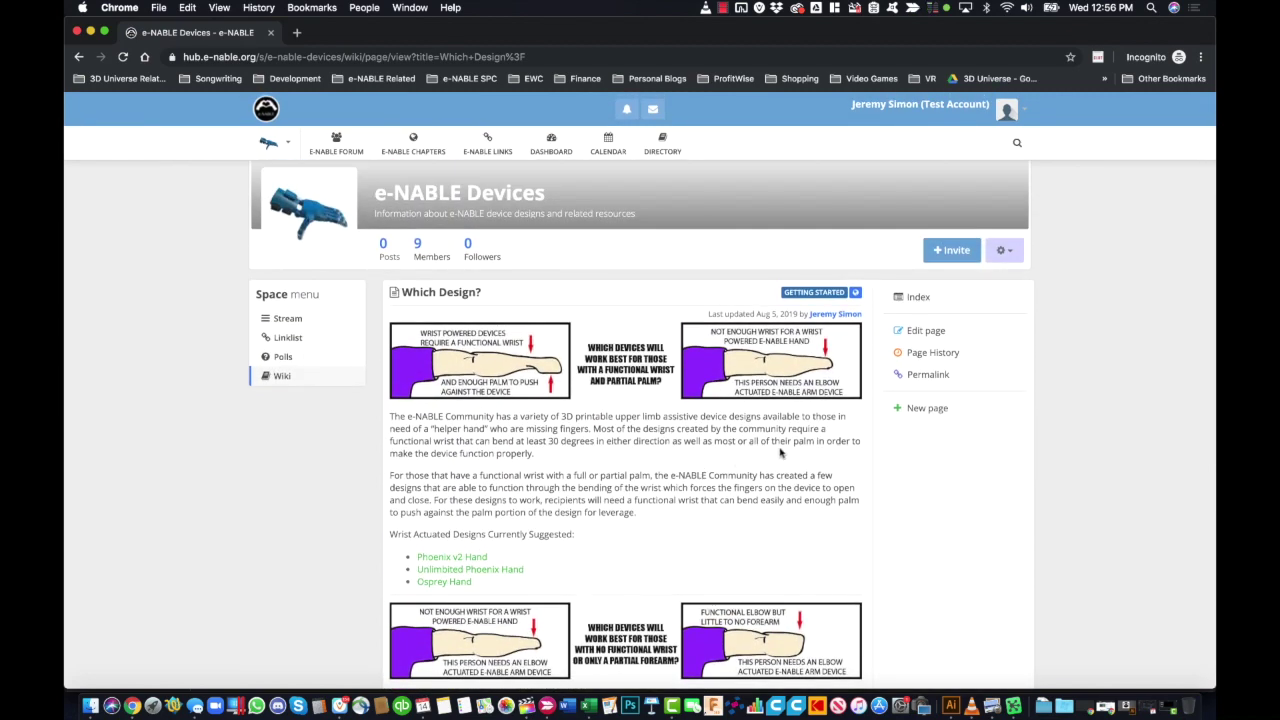
left_click(912, 297)
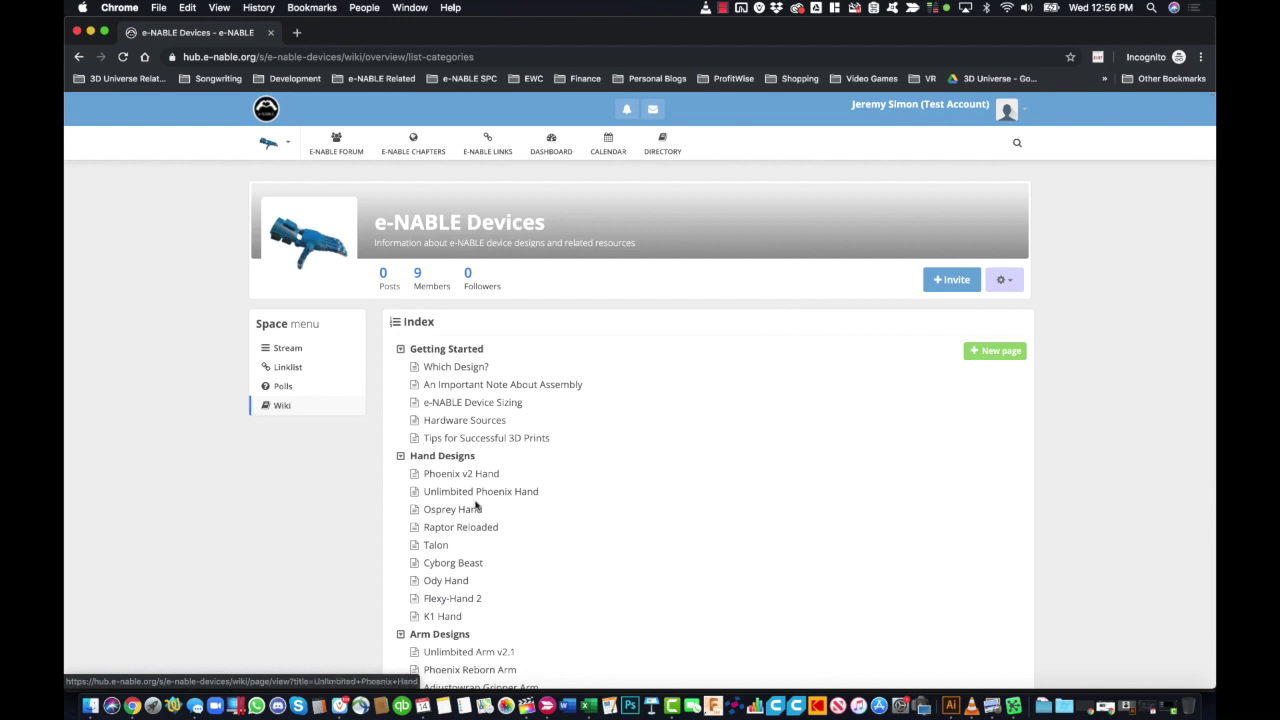
scroll(477, 506, "down", 1)
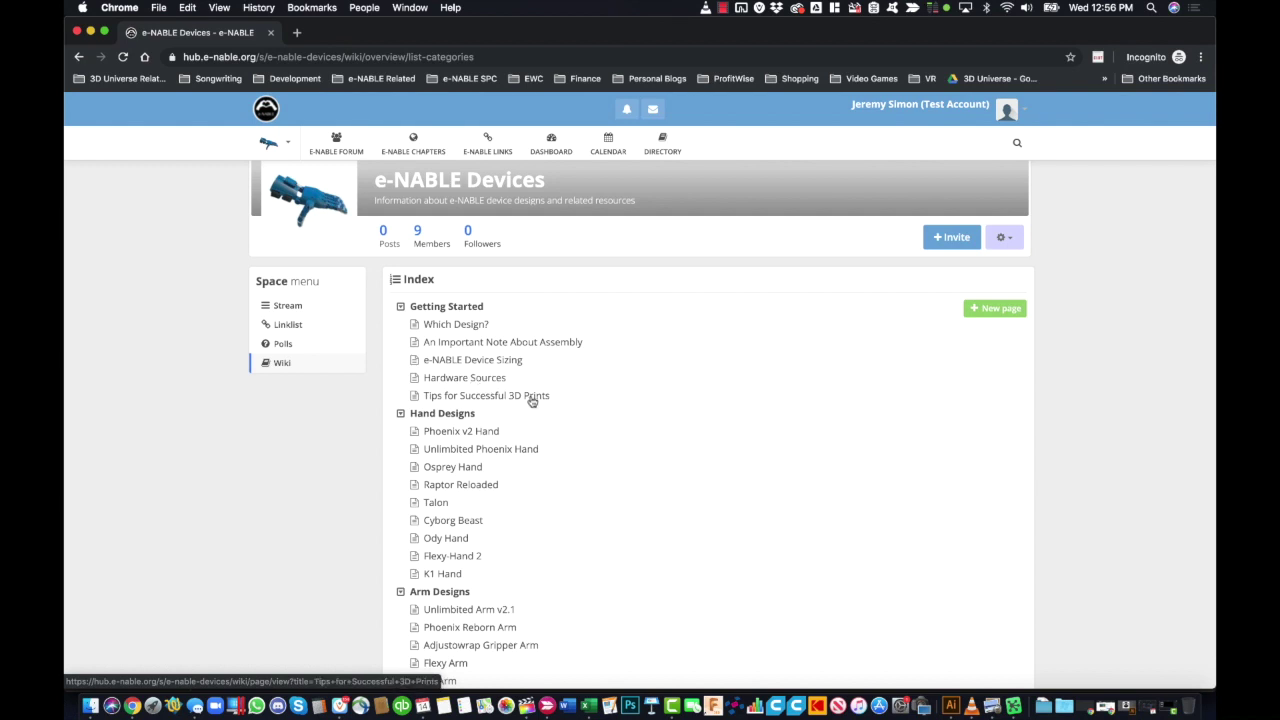
scroll(532, 400, "down", 3)
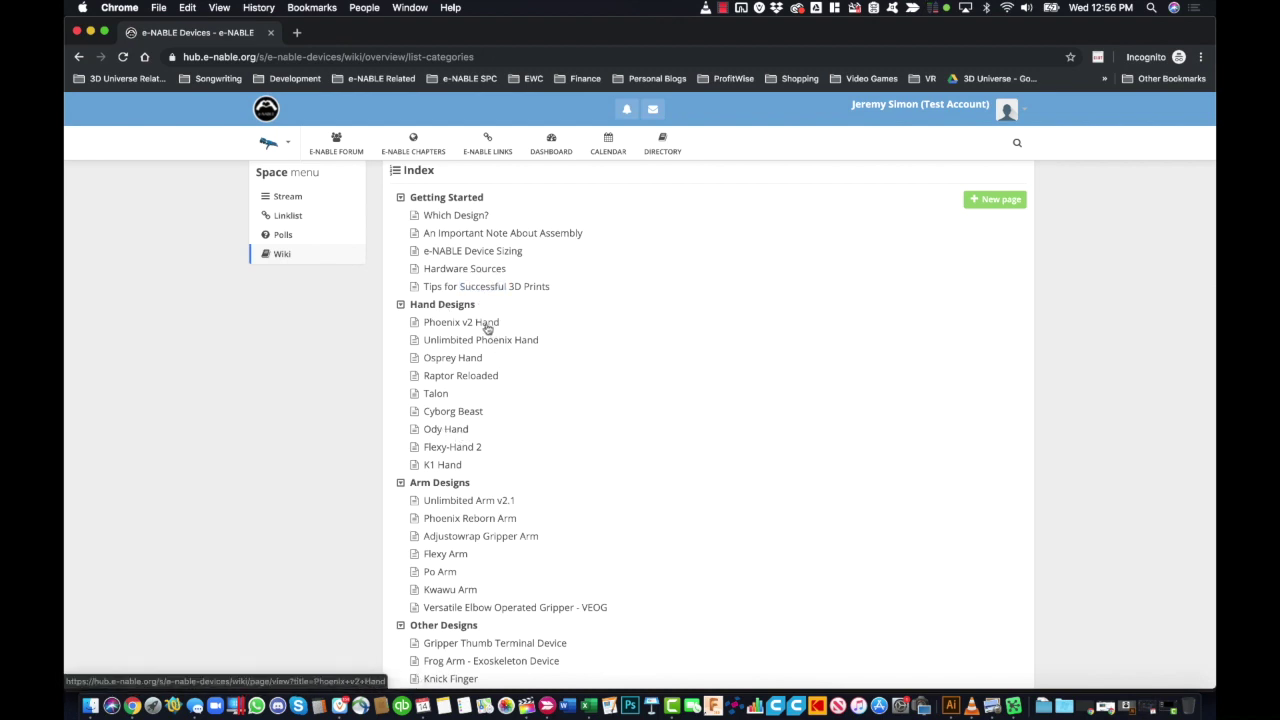
scroll(487, 544, "down", 2)
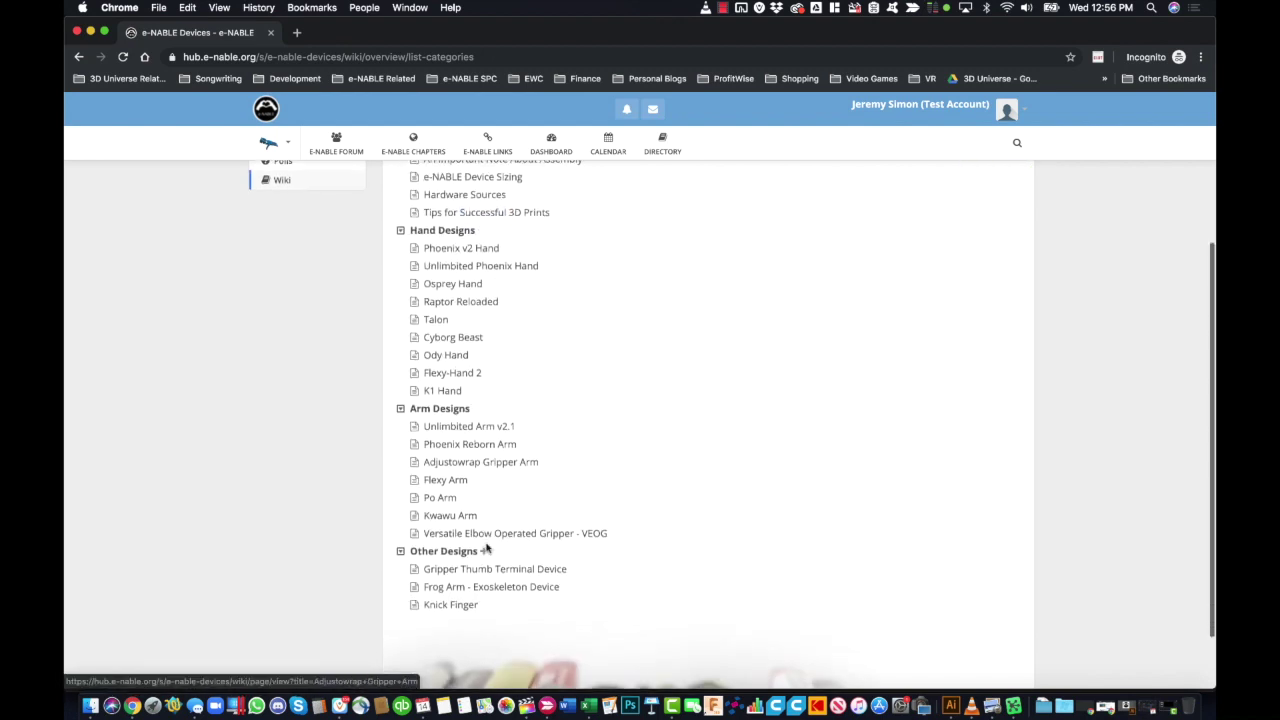
Open the Unlimbited Phoenix Hand page and read its description and its Files and Resources section
left_click(492, 268)
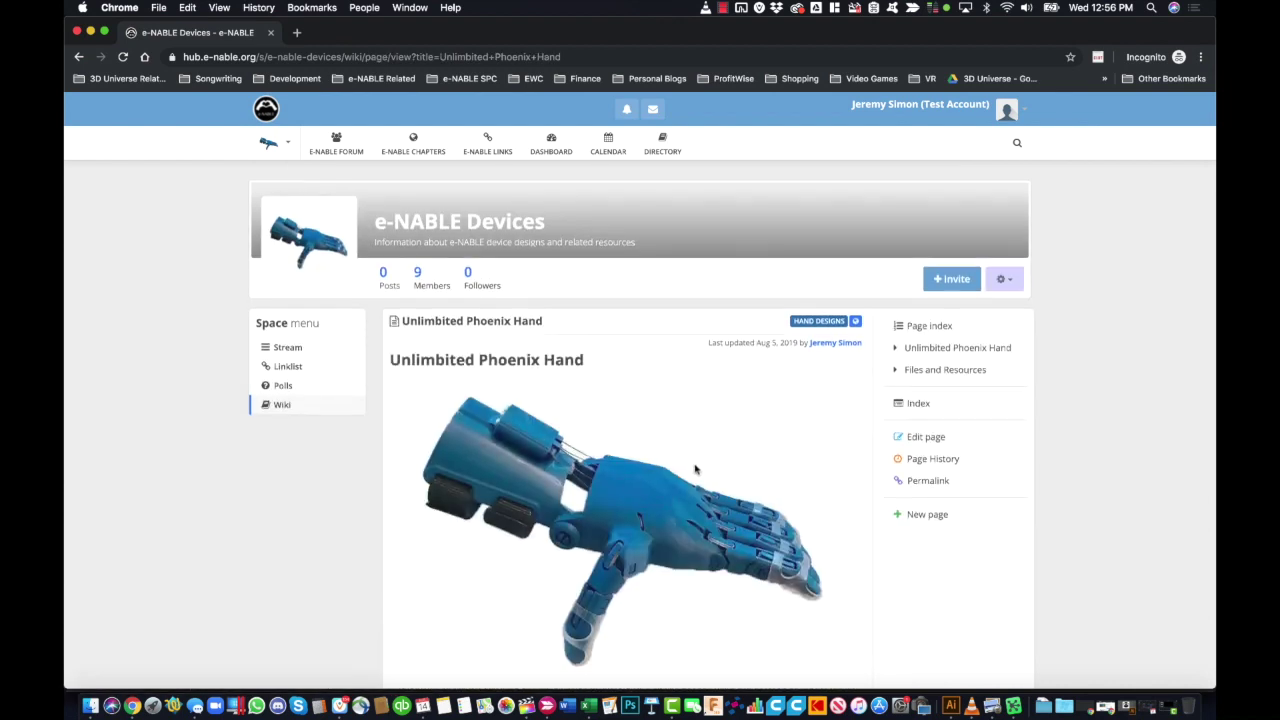
scroll(695, 469, "down", 3)
scroll(695, 469, "down", 2)
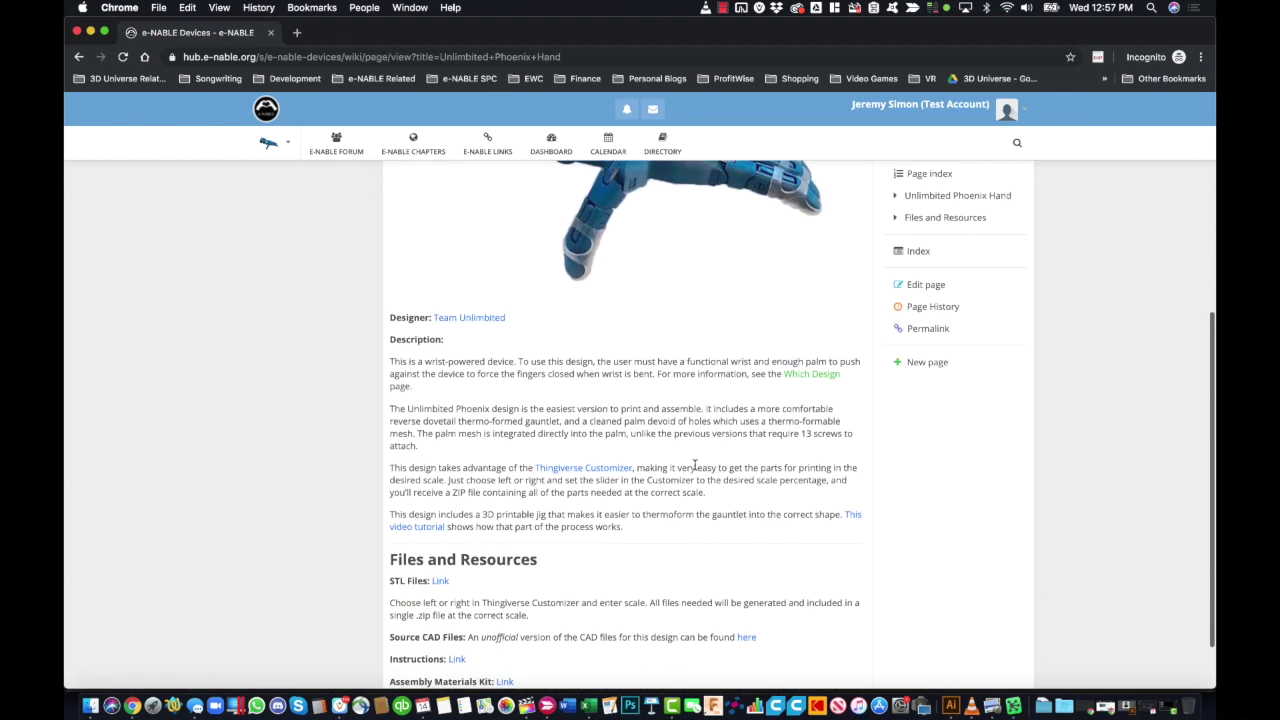
scroll(662, 540, "down", 2)
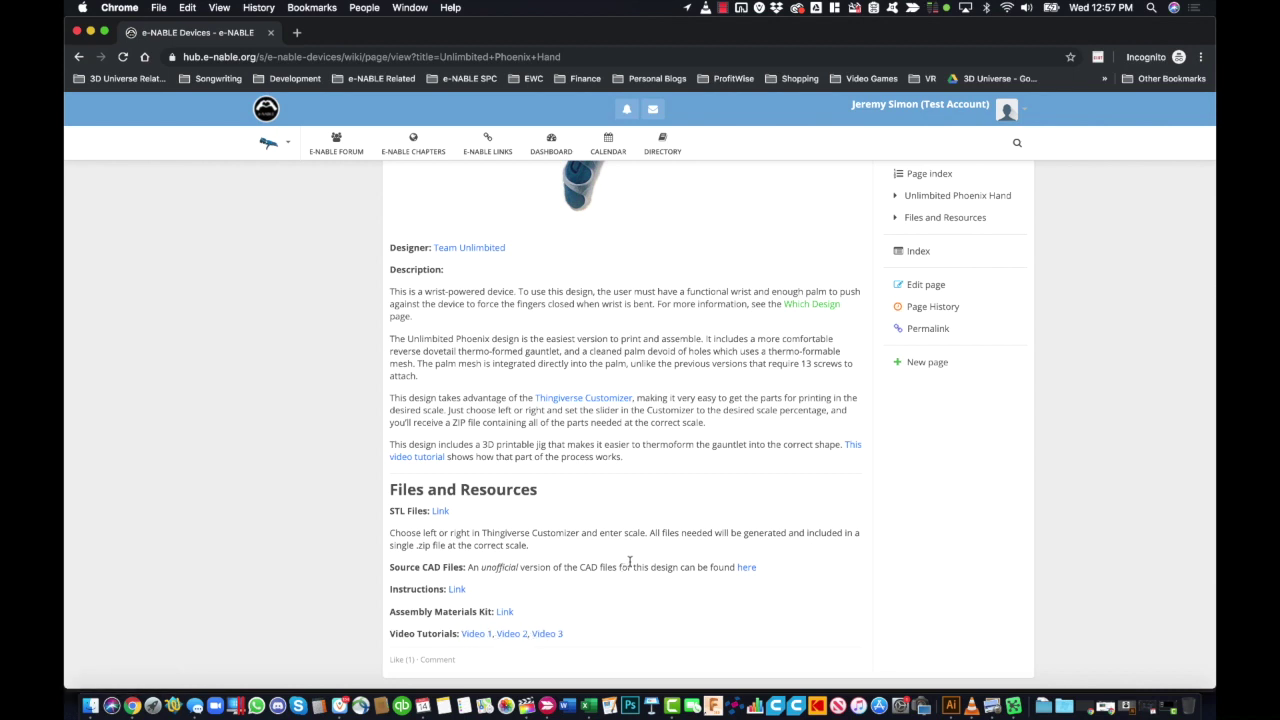
scroll(629, 561, "up", 5)
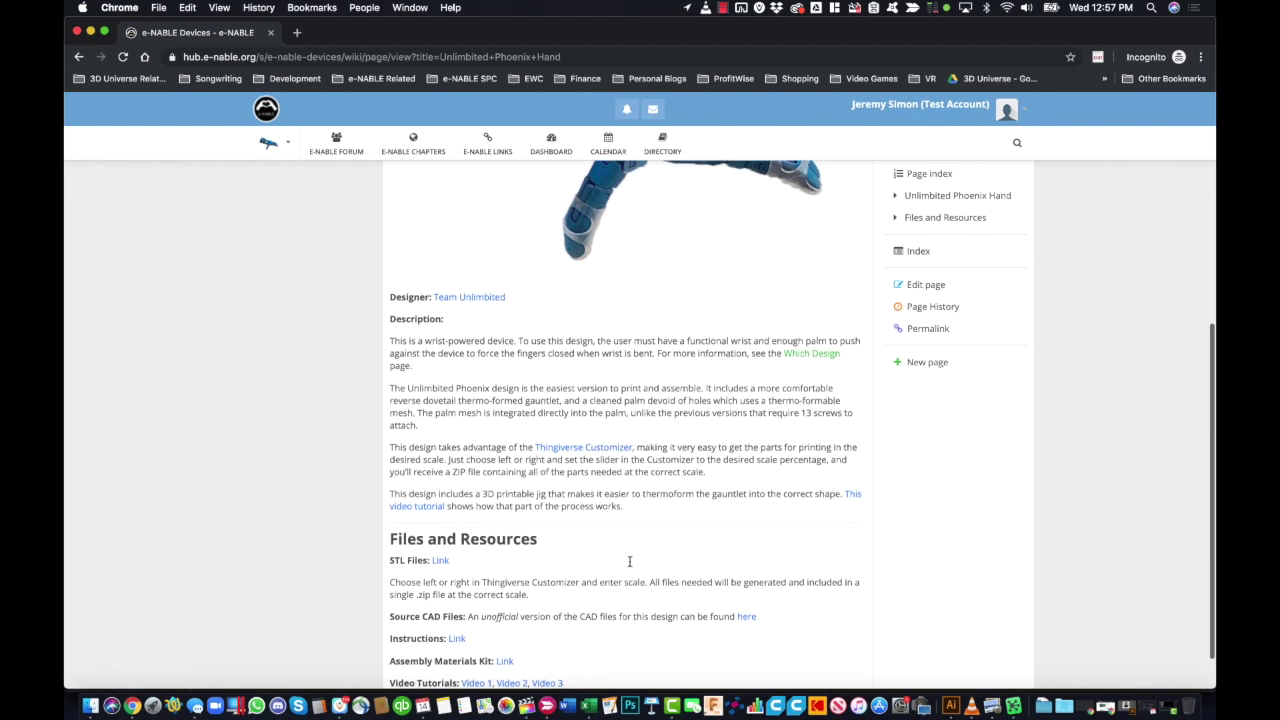
Open the Osprey Hand page from the Wiki index, read through to its Files and Resources, and return to the index
left_click(906, 259)
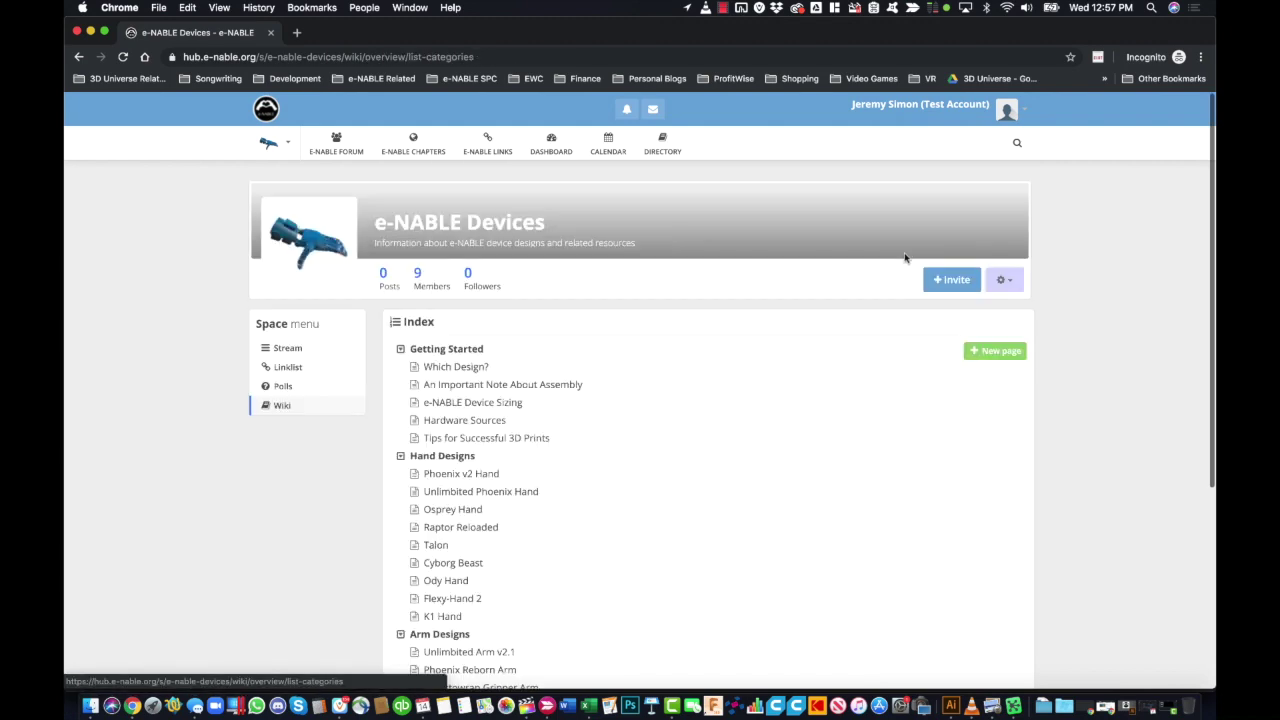
left_click(452, 509)
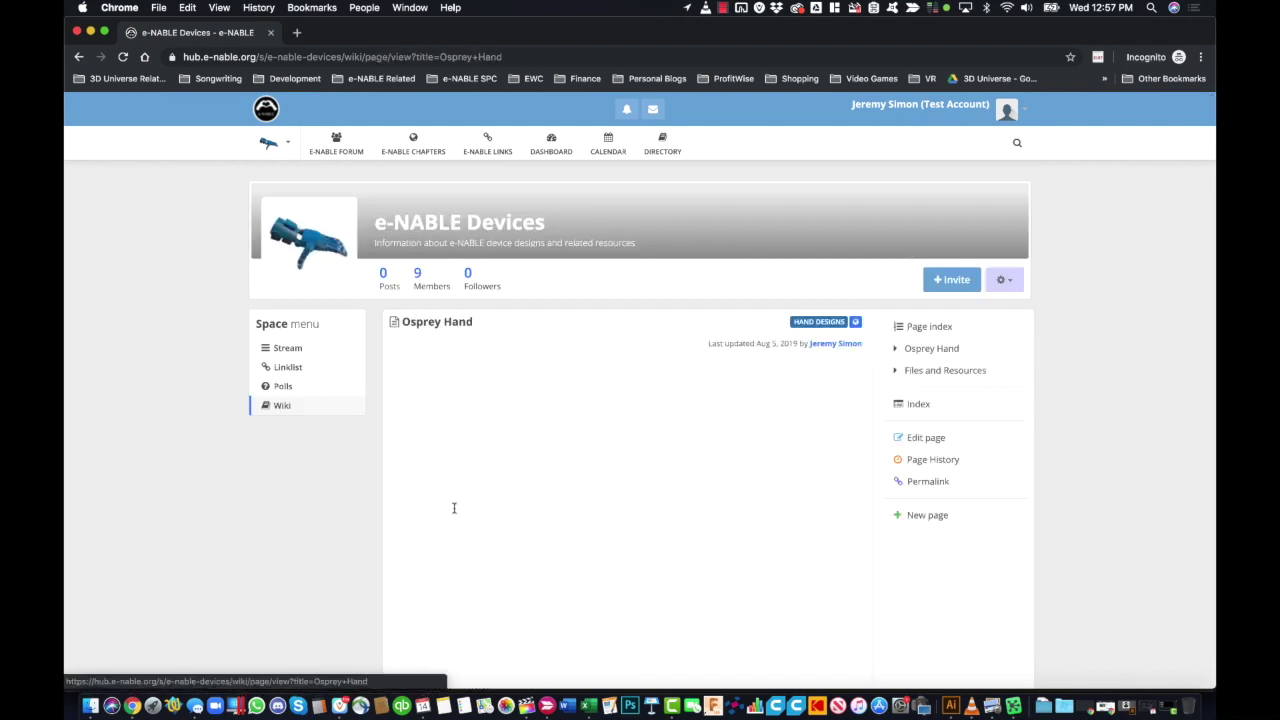
scroll(751, 511, "down", 3)
scroll(751, 511, "down", 4)
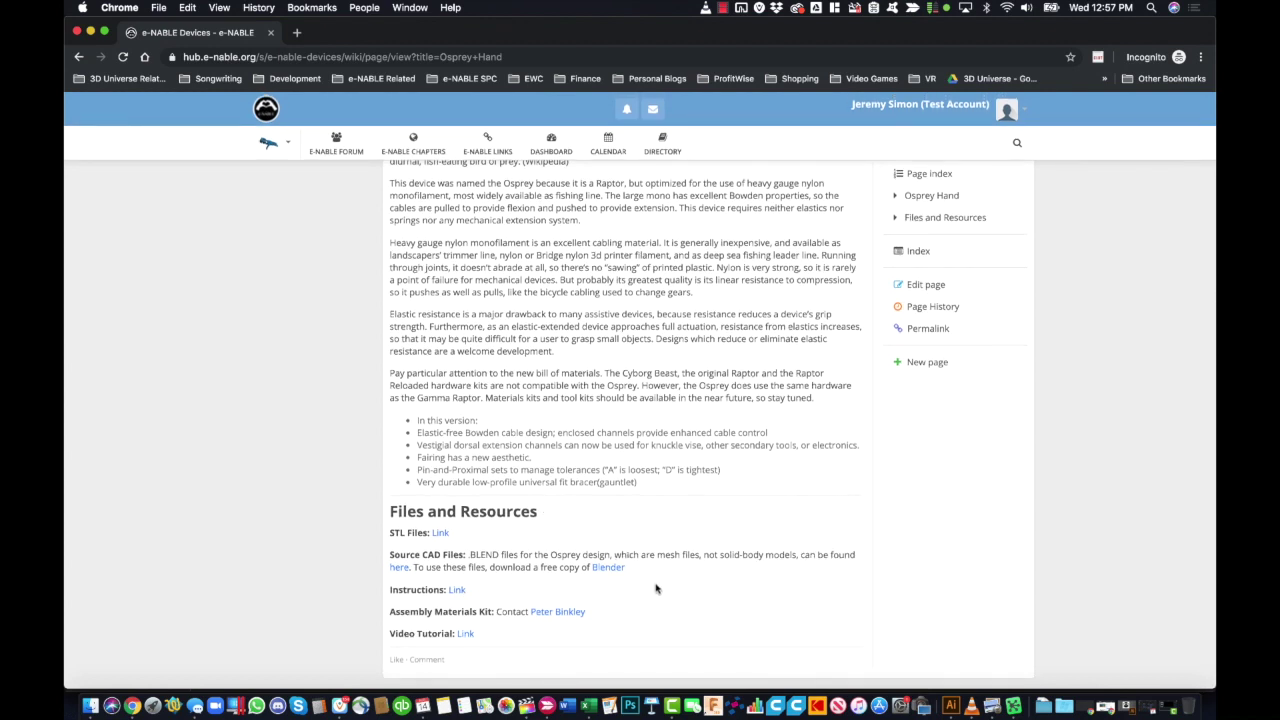
left_click(910, 251)
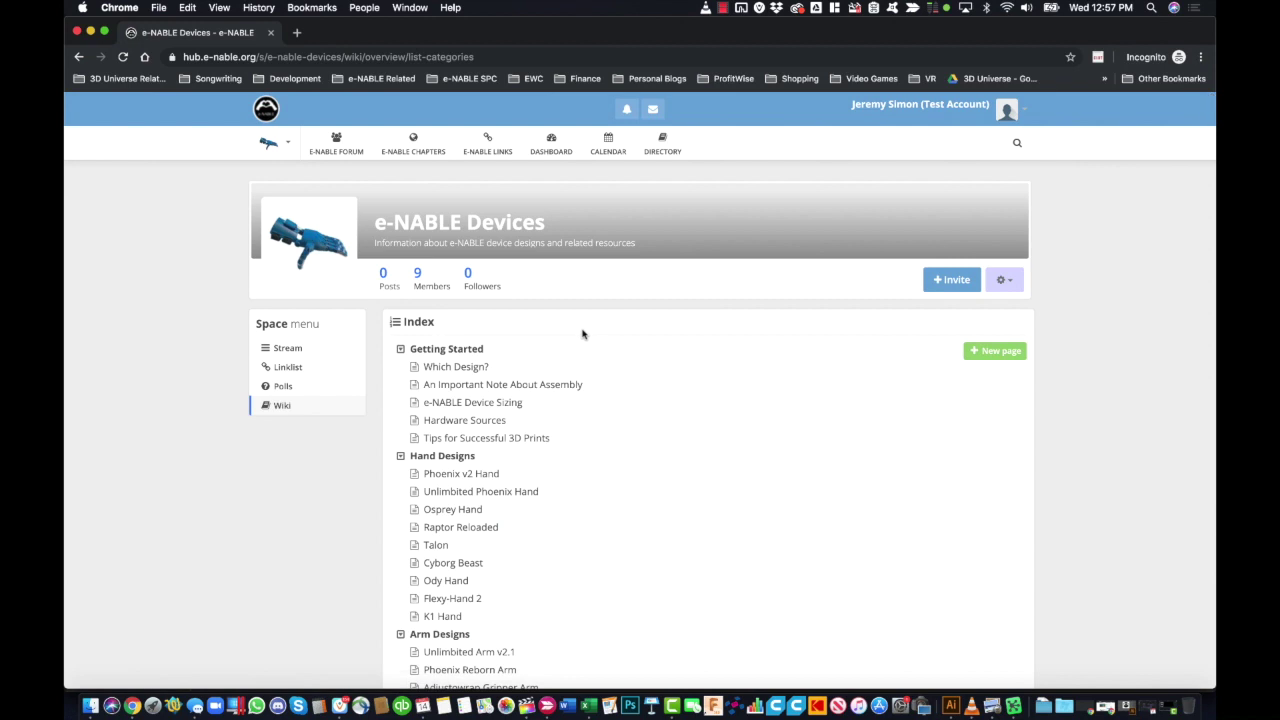
Switch to the e-NABLE Digital Badge Awards space and read how to request a badge and the badge categories
left_click(272, 146)
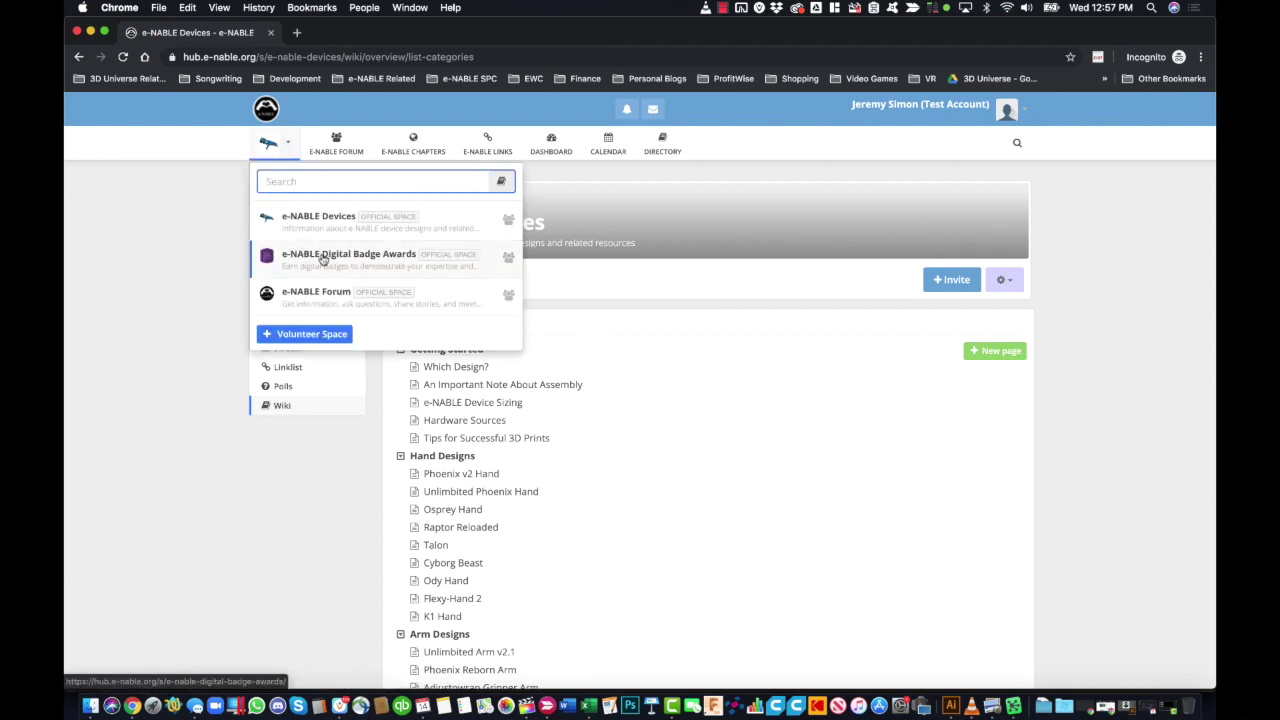
left_click(323, 259)
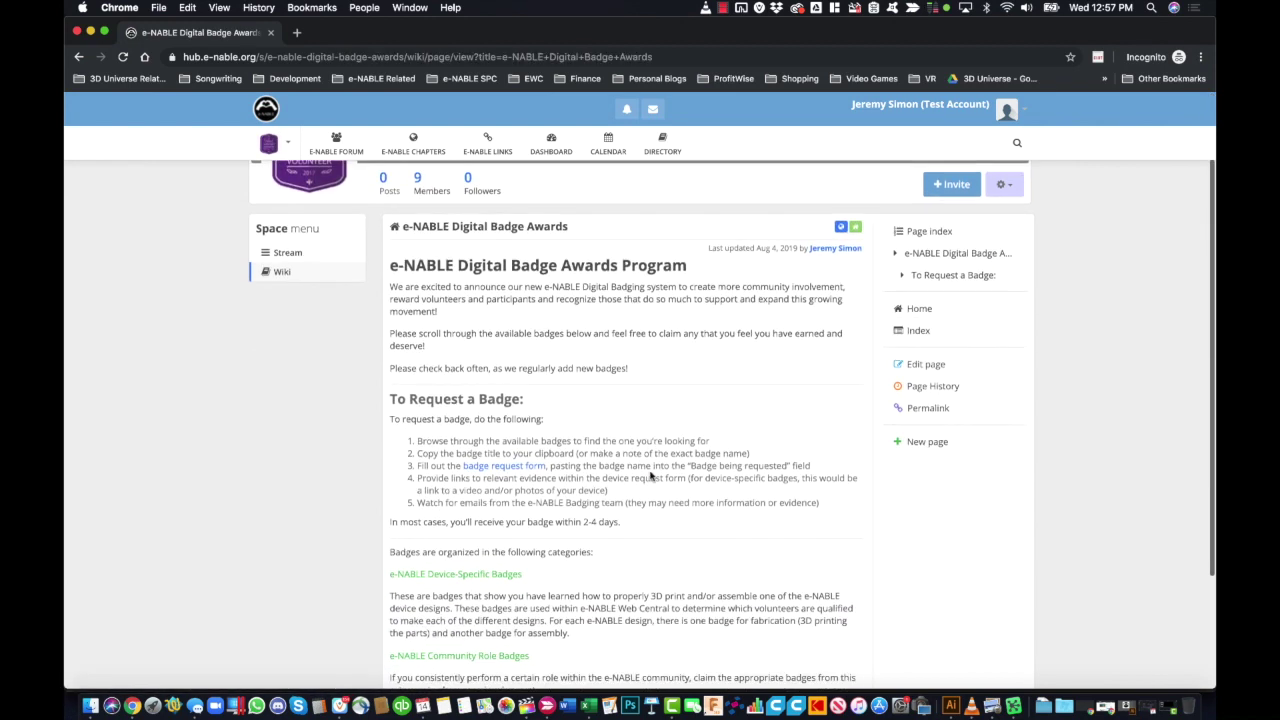
scroll(650, 477, "down", 3)
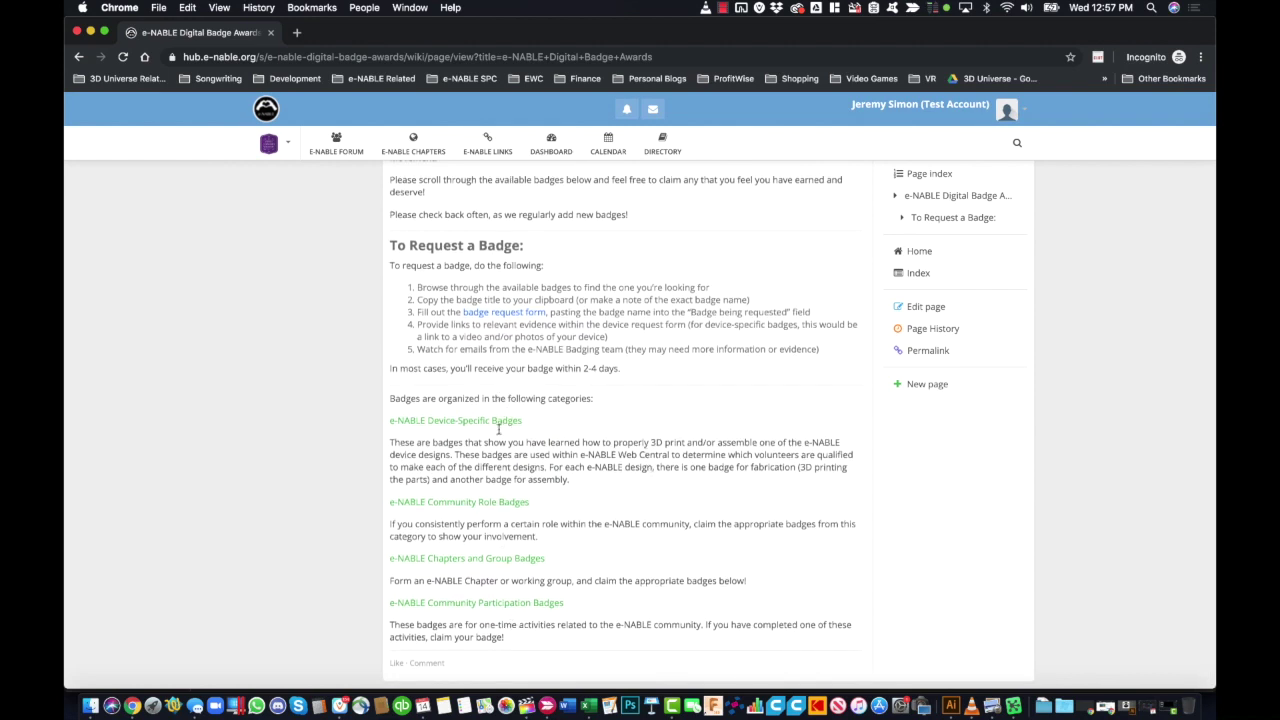
Open the e-NABLE Community Role Badges page and look through the badge descriptions and required evidence
left_click(503, 503)
scroll(668, 527, "down", 3)
scroll(668, 527, "down", 3)
scroll(668, 527, "down", 5)
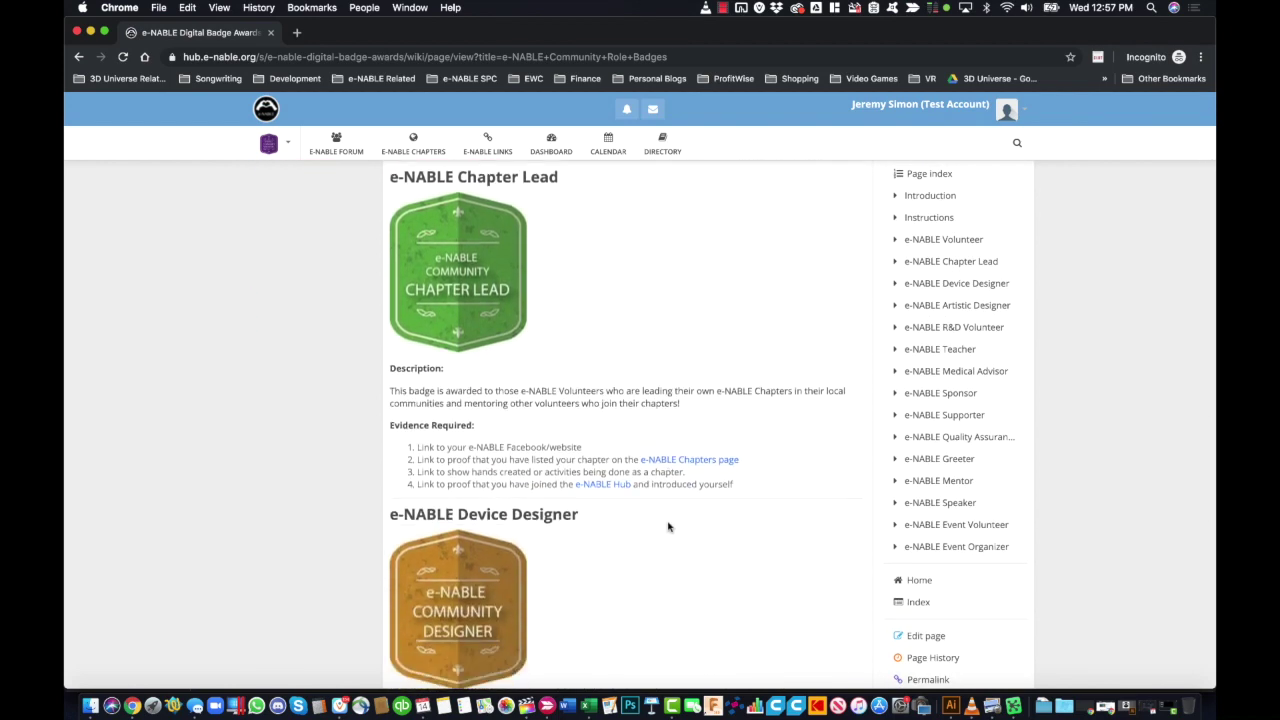
scroll(668, 527, "down", 6)
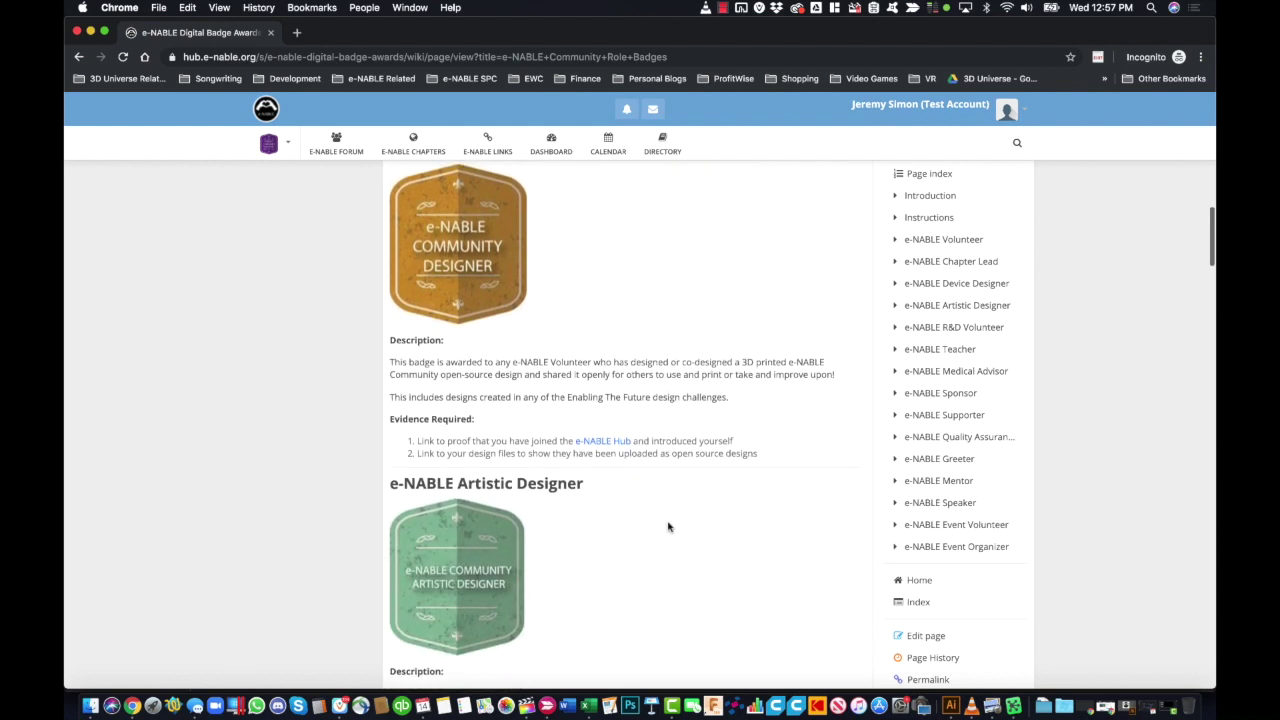
scroll(740, 404, "up", 3)
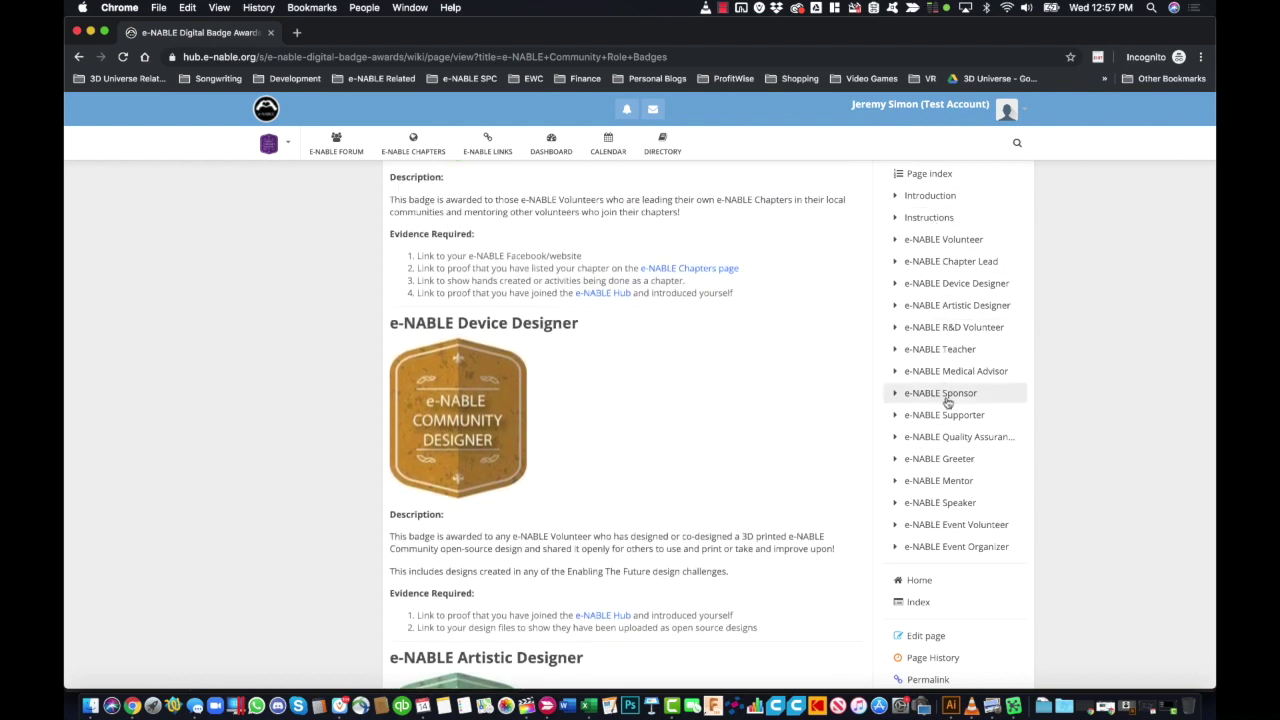
Jump to the e-NABLE Device Designer and e-NABLE Teacher badge sections and view their requirements
left_click(952, 284)
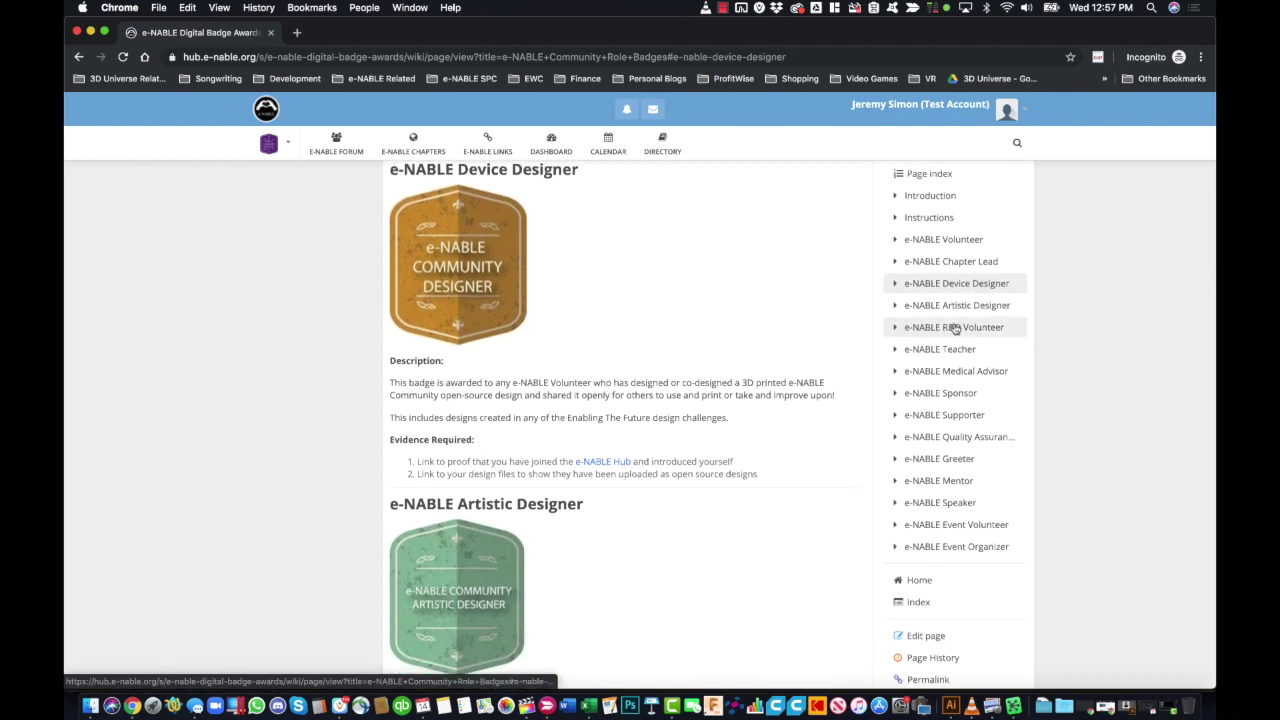
left_click(955, 349)
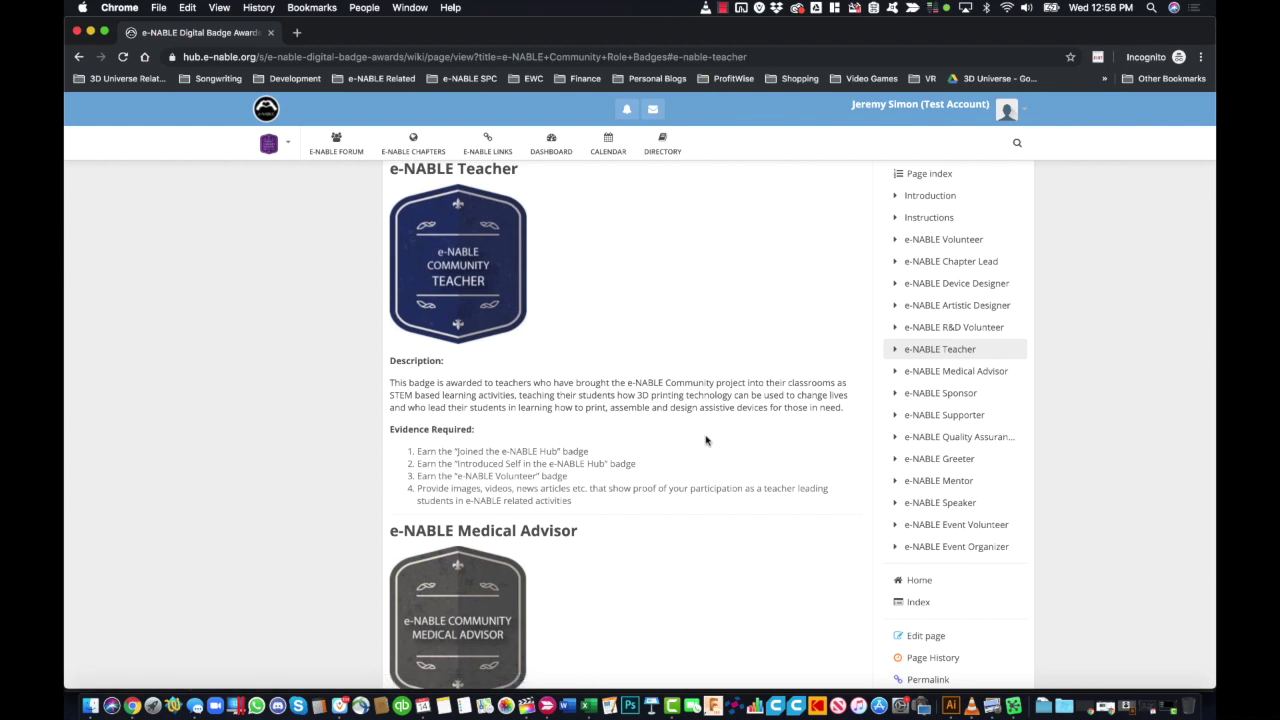
scroll(705, 440, "up", 5)
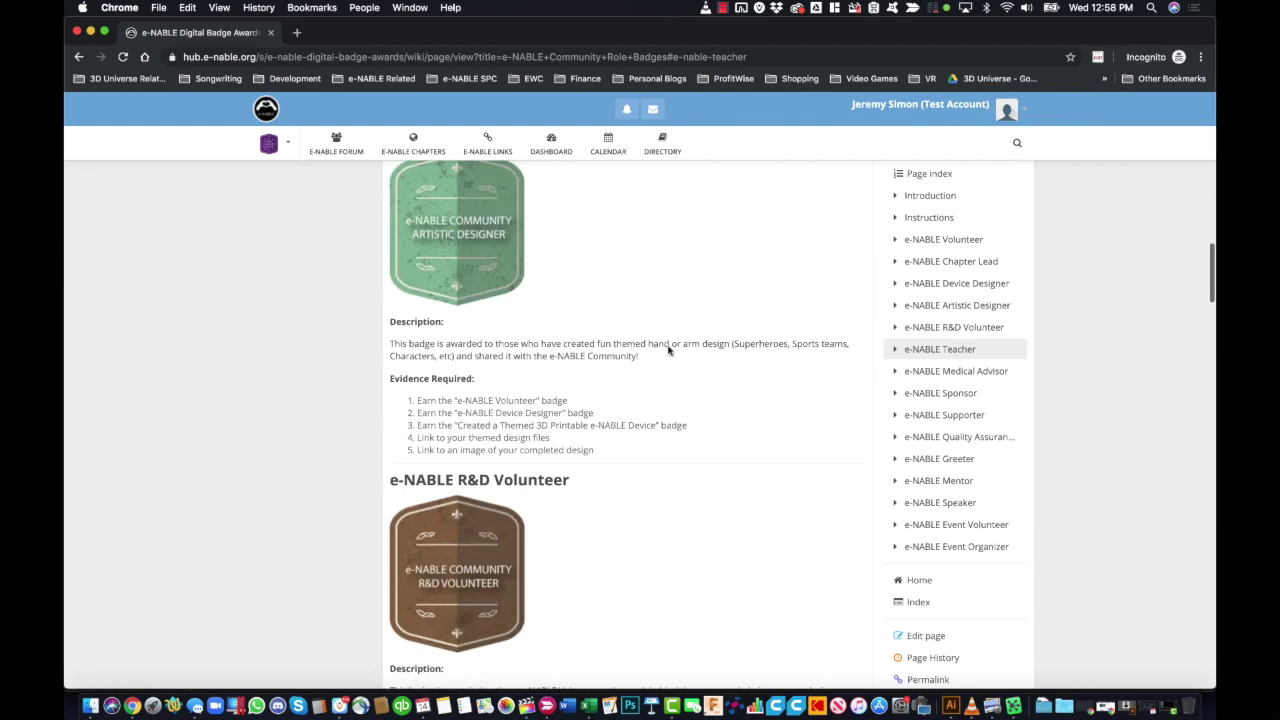
Go back to the e-NABLE Forum's Stream and open the new post box
left_click(338, 142)
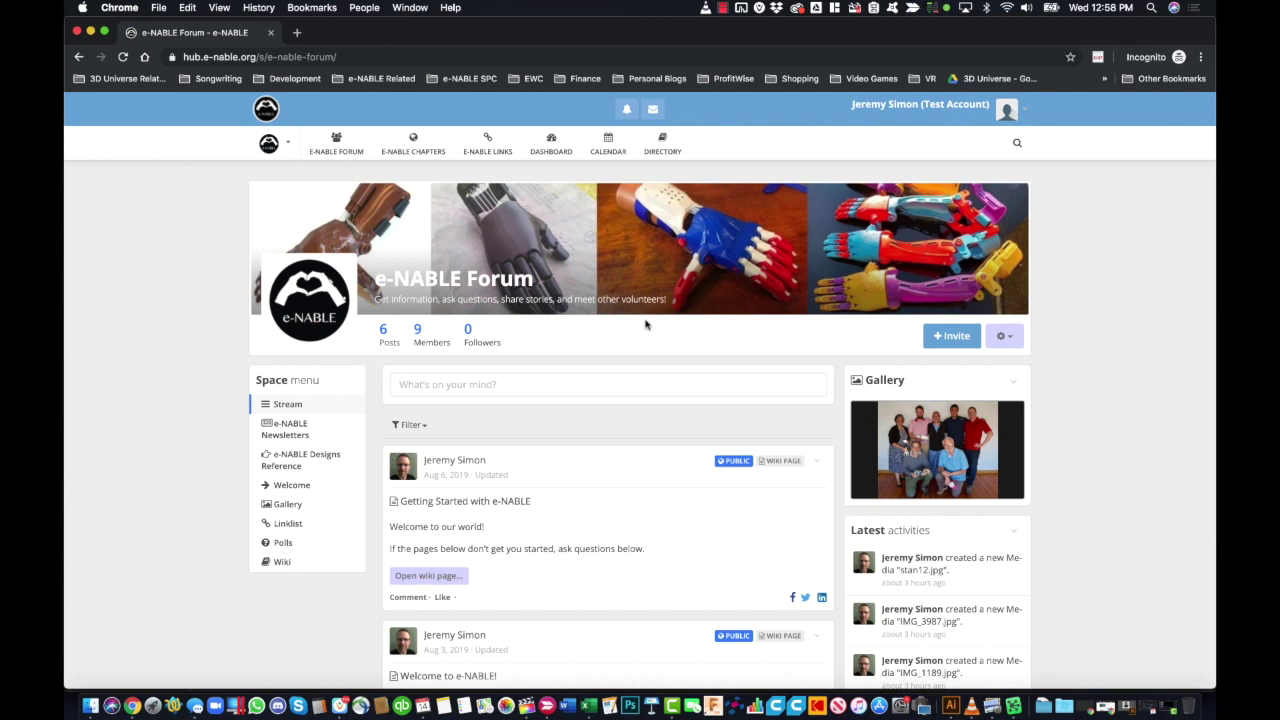
left_click(335, 140)
left_click(460, 384)
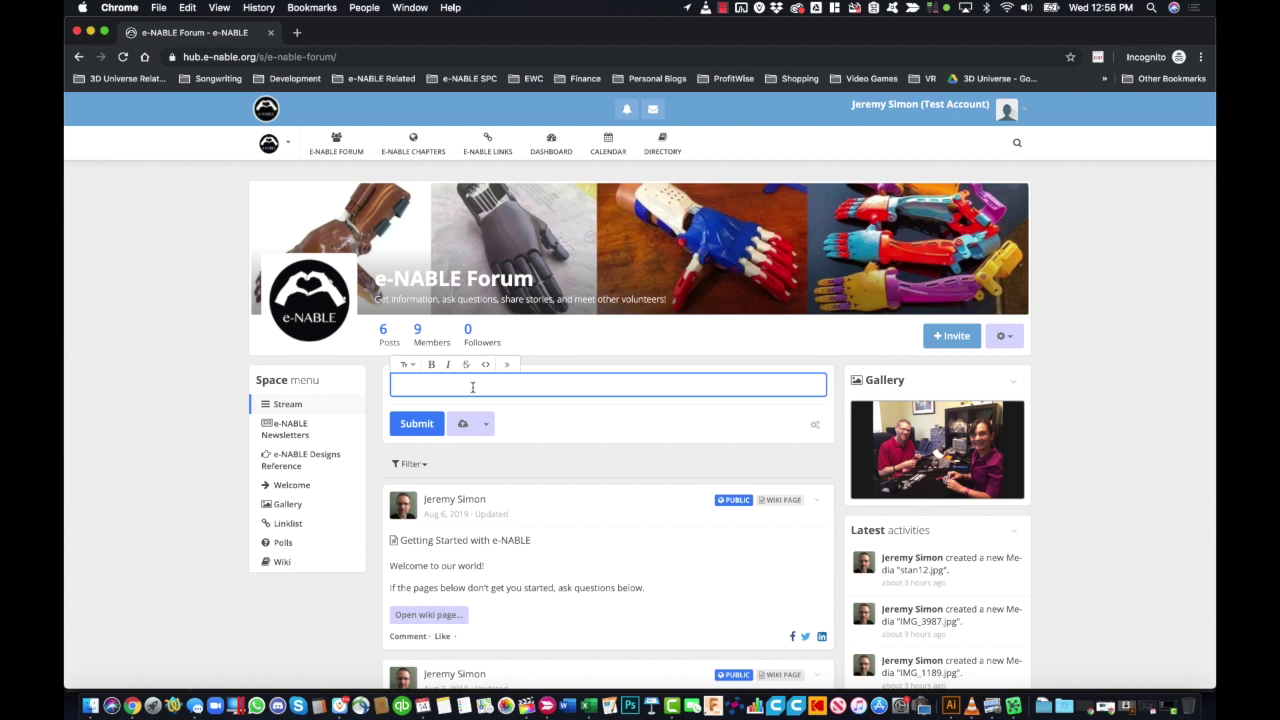
left_click(719, 10)
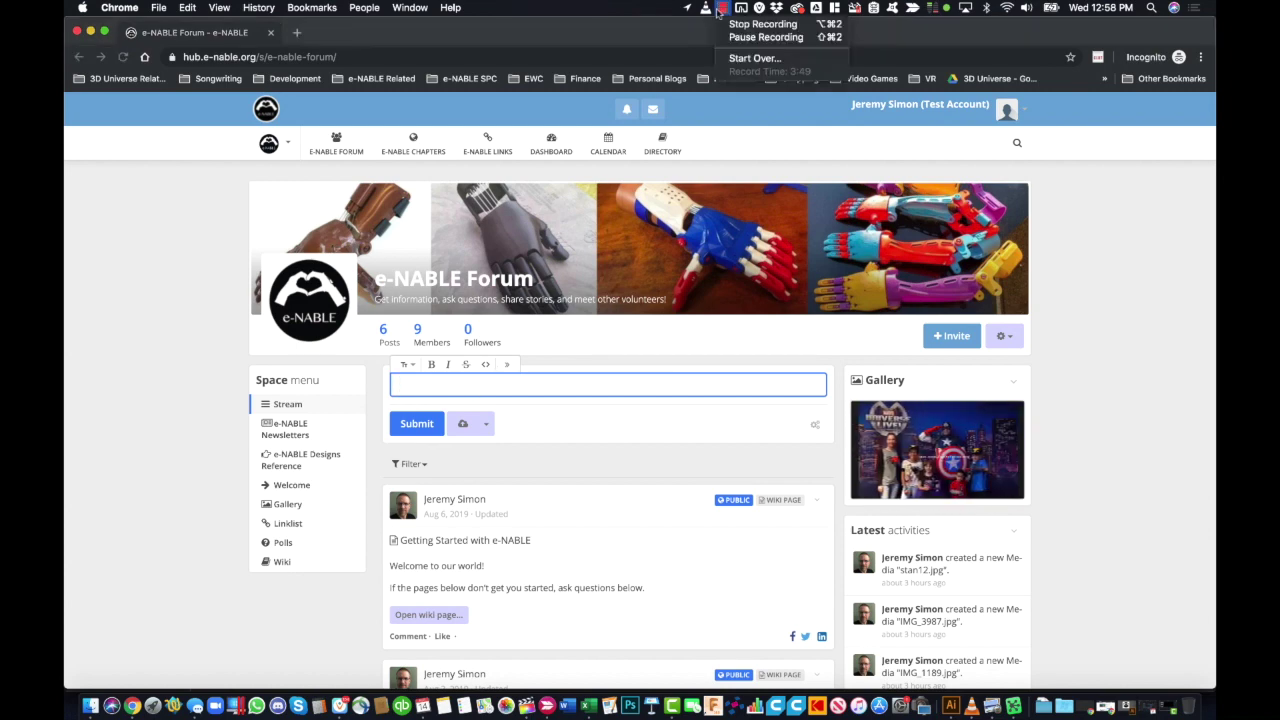